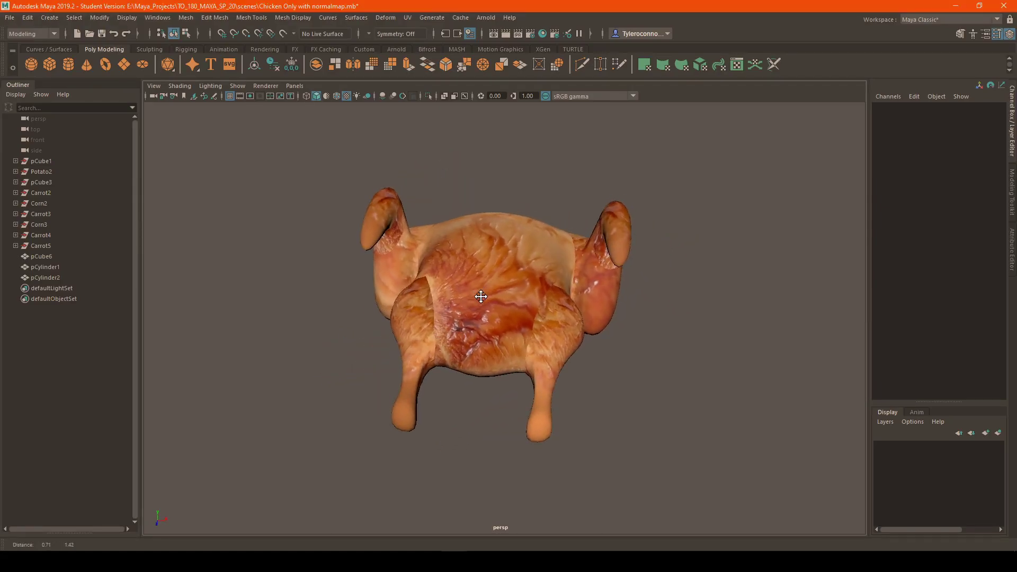
Examine the textured chicken model and its mesh wireframe from several angles.
mouse_move(481, 297)
left_mouse_down("alt")
mouse_move(513, 311)
mouse_move(481, 303)
mouse_move(488, 284)
mouse_move(463, 294)
left_mouse_up("alt")
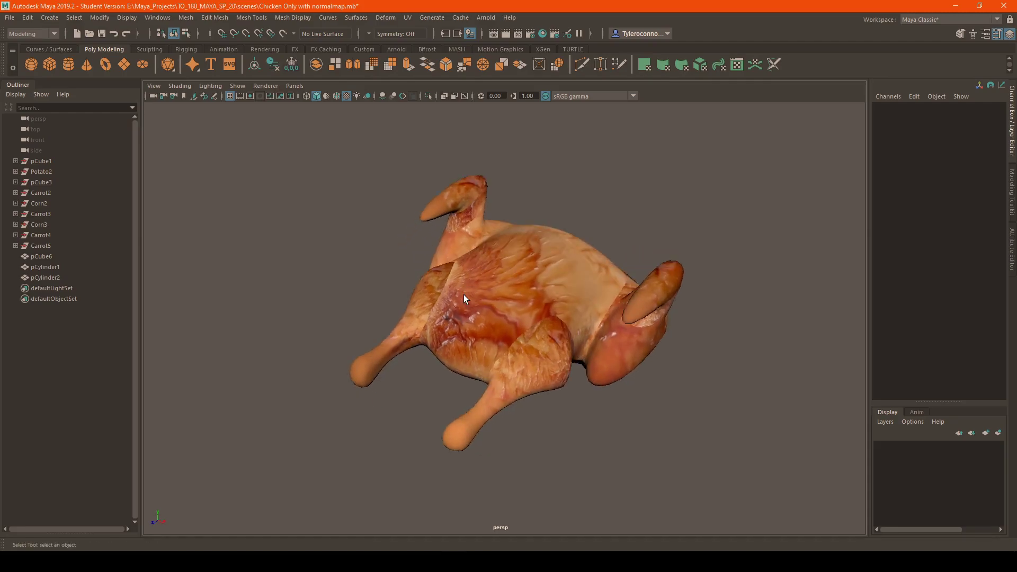
middle_click_drag(553, 276, 550, 275, "alt")
left_click_drag(526, 263, 480, 266, "alt")
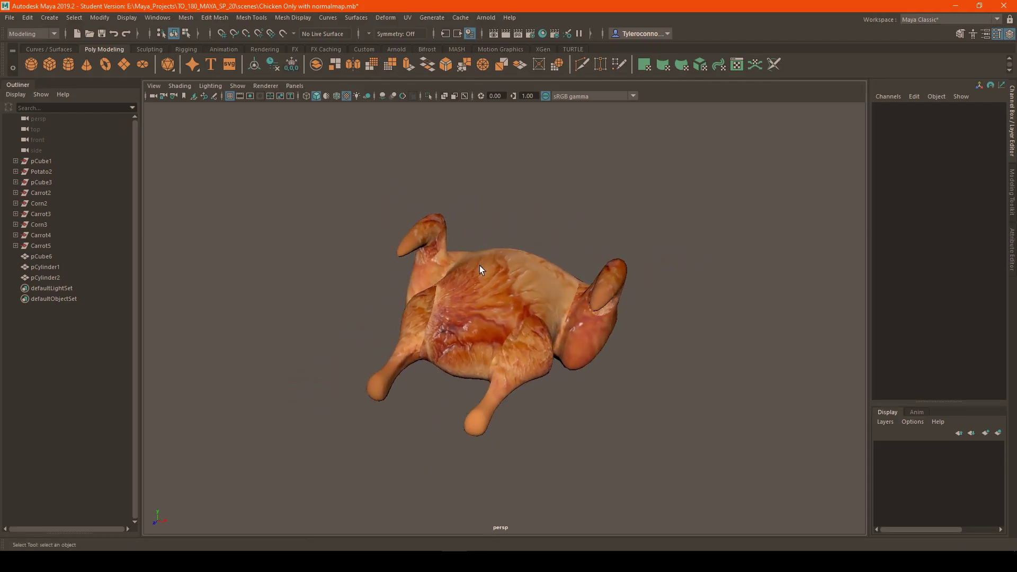
scroll(517, 289, "up", 3)
middle_click_drag(480, 306, 486, 304, "alt")
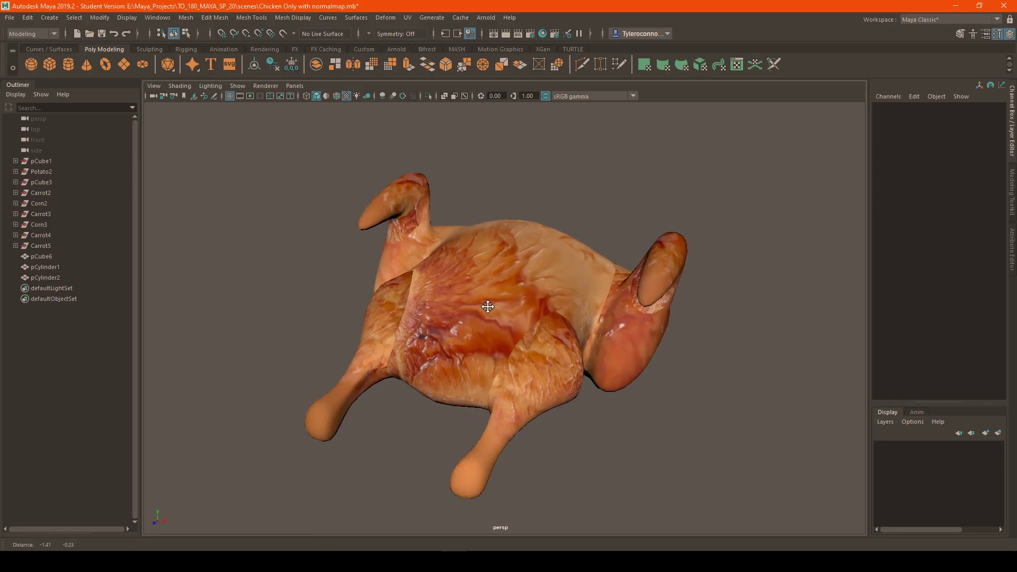
right_click_drag(485, 304, 513, 273, "alt")
left_click_drag(514, 273, 494, 265, "alt")
left_click(495, 265)
left_click_drag(350, 267, 399, 293, "alt")
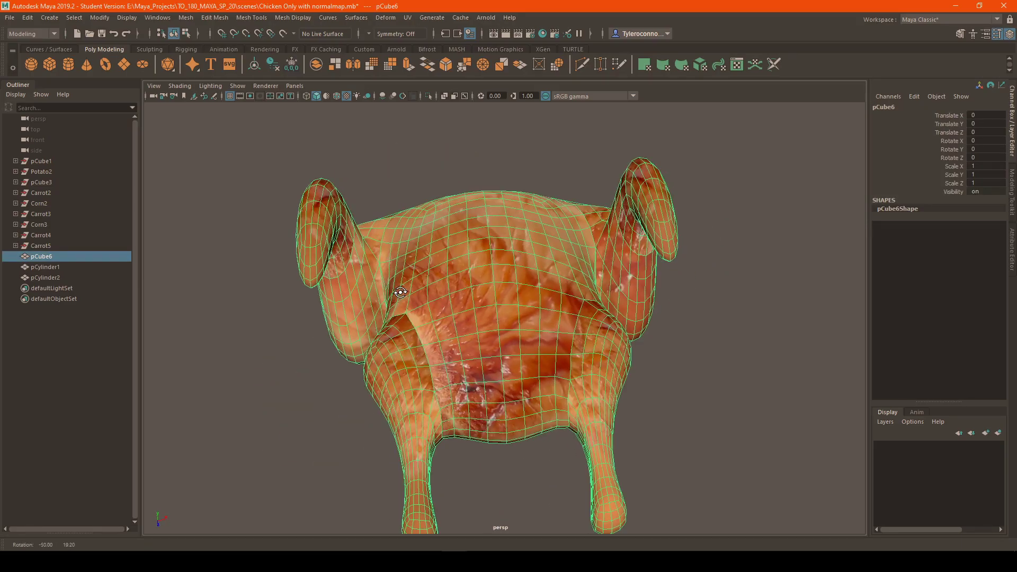
left_click_drag(593, 252, 554, 215, "alt")
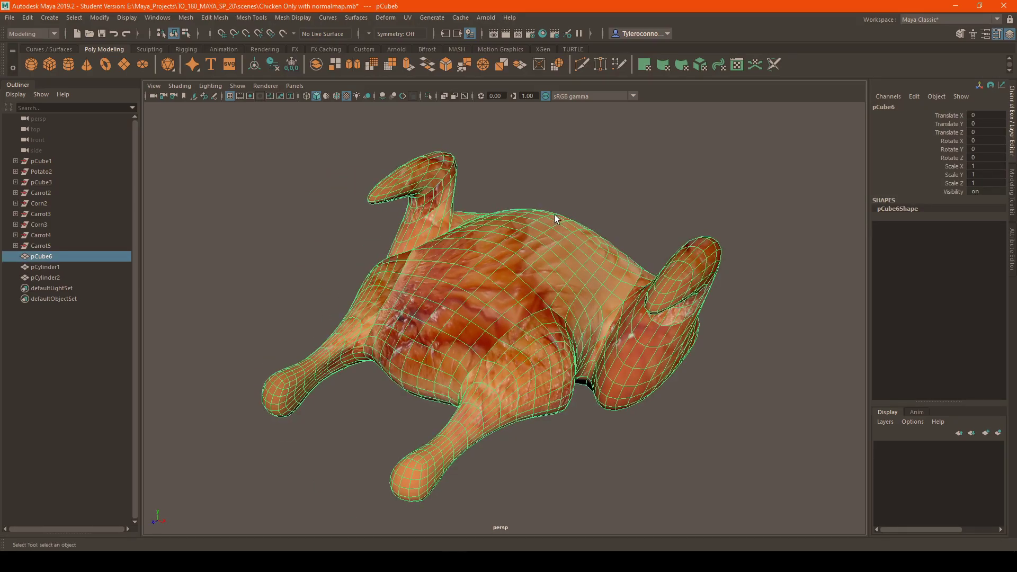
left_click(646, 198)
scroll(485, 281, "down", 2)
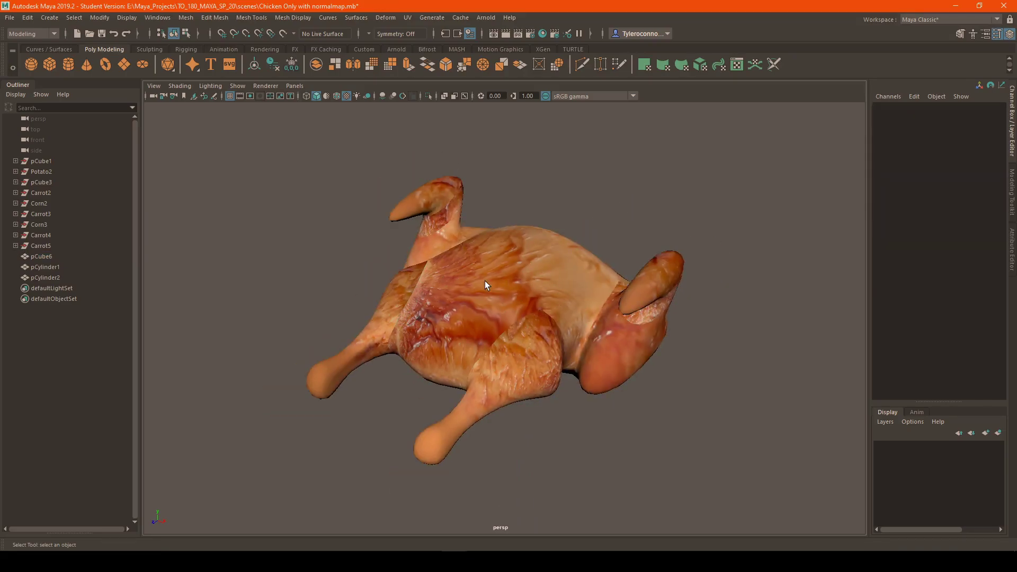
Export only the chicken mesh as FBX to E:\Maya_Projects, replacing the existing Chicken1.fbx.
left_click(459, 308)
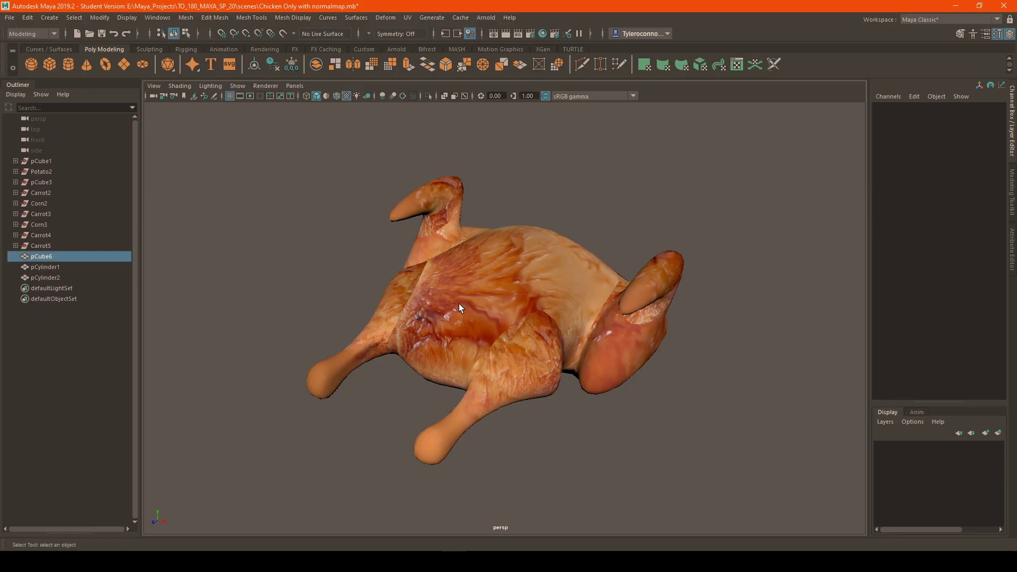
left_click(9, 17)
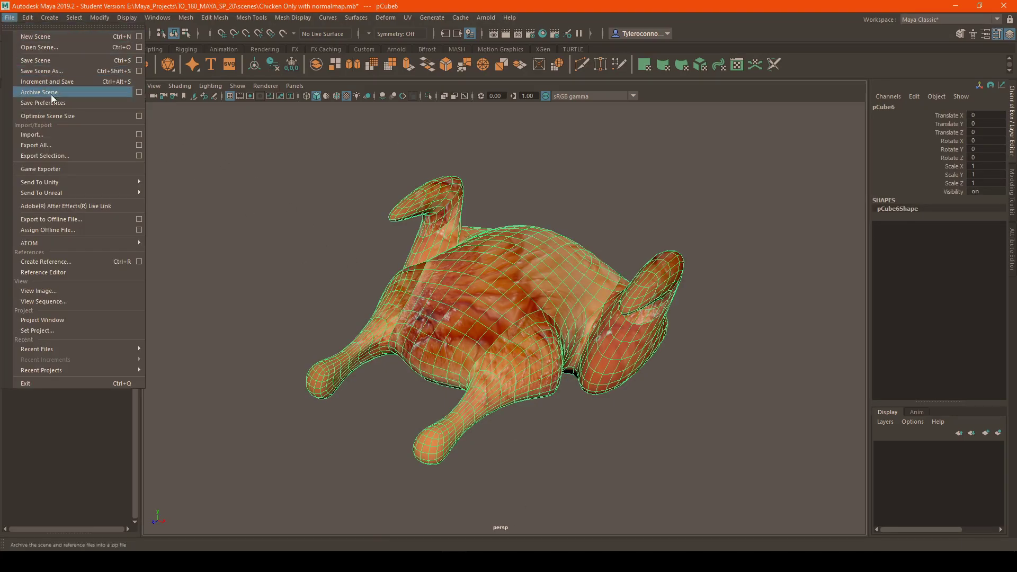
left_click(52, 156)
left_click_drag(410, 131, 424, 104)
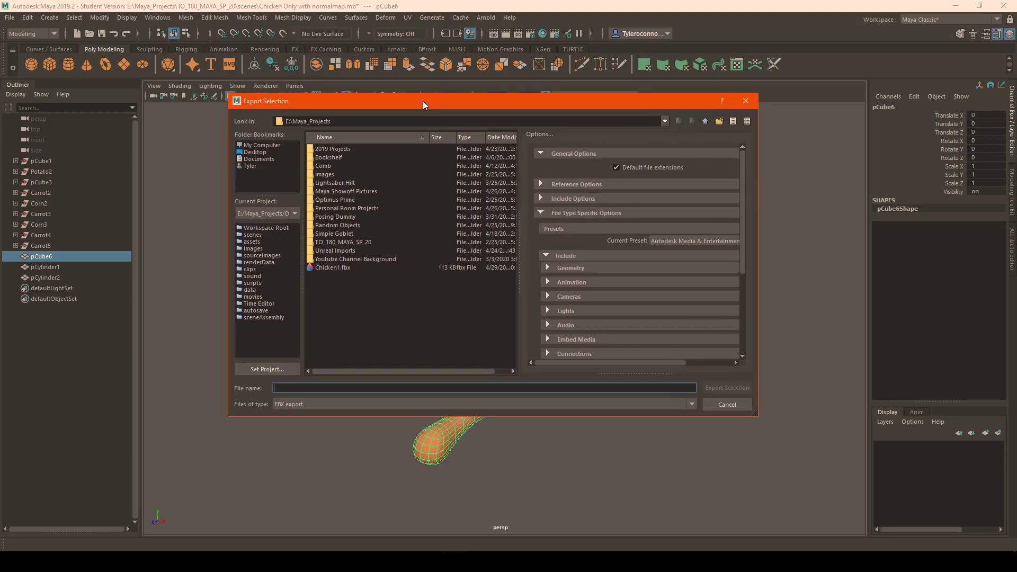
left_click(334, 268)
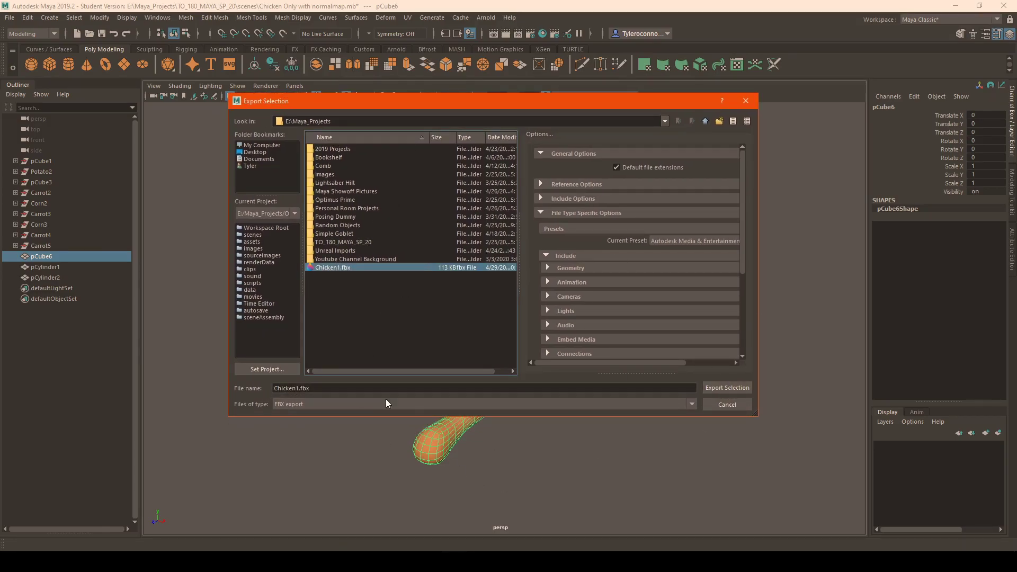
left_click(716, 387)
left_click(472, 275)
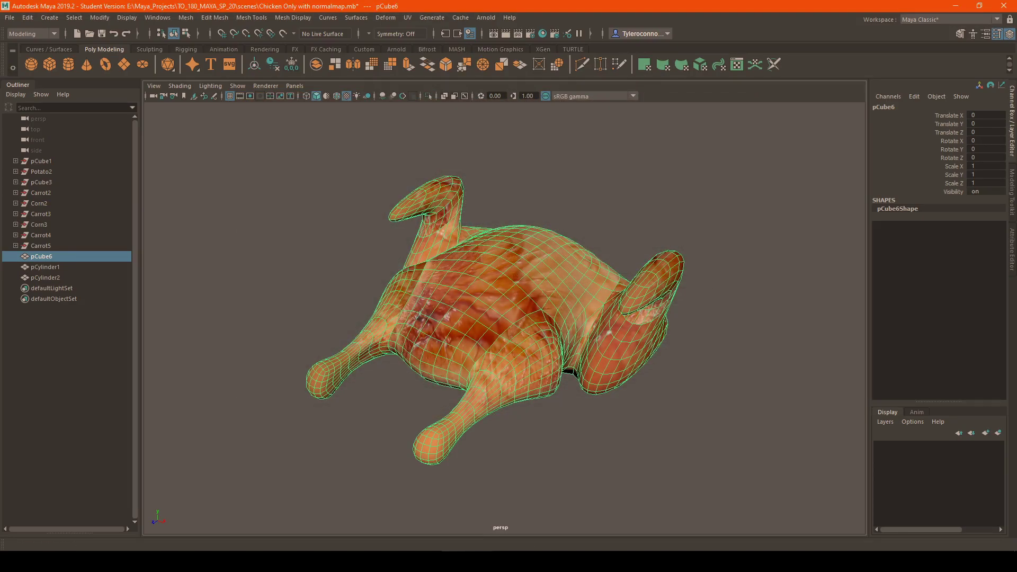
Switch to Unreal Editor and import all of Chicken1.fbx from Maya_Projects into the Food folder with the default FBX options.
left_click(450, 517)
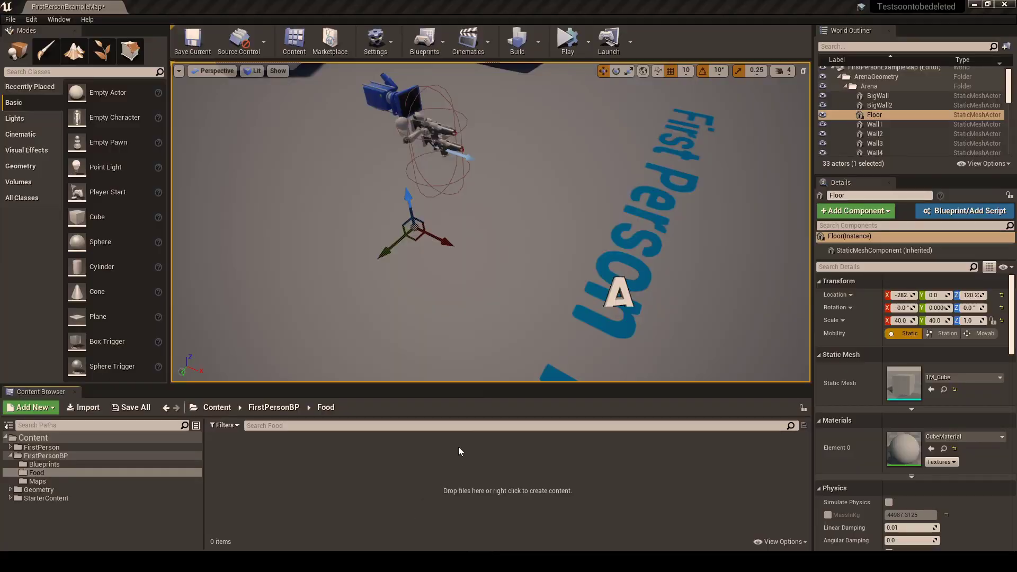
right_click_drag(476, 214, 540, 257)
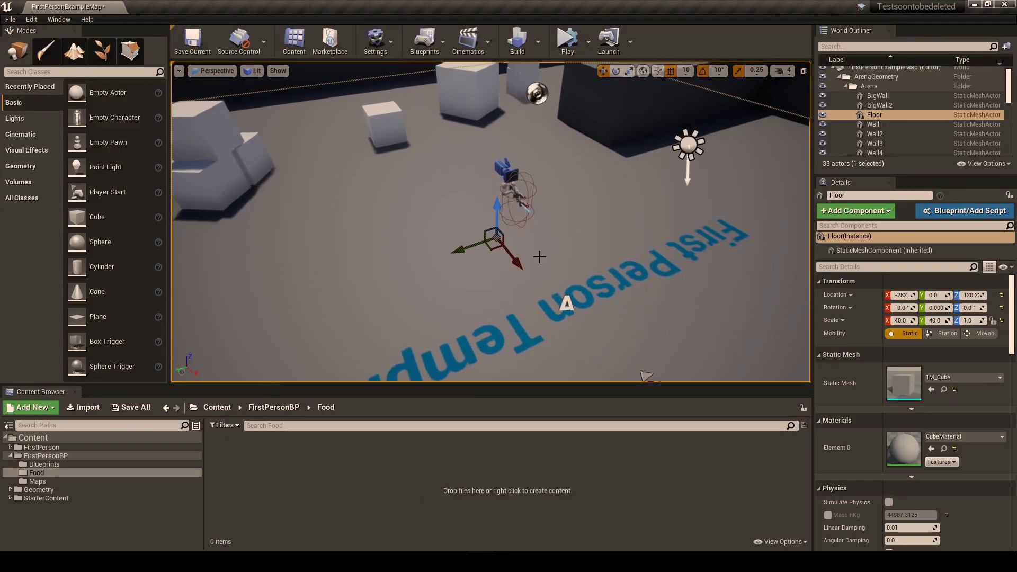
left_click(79, 409)
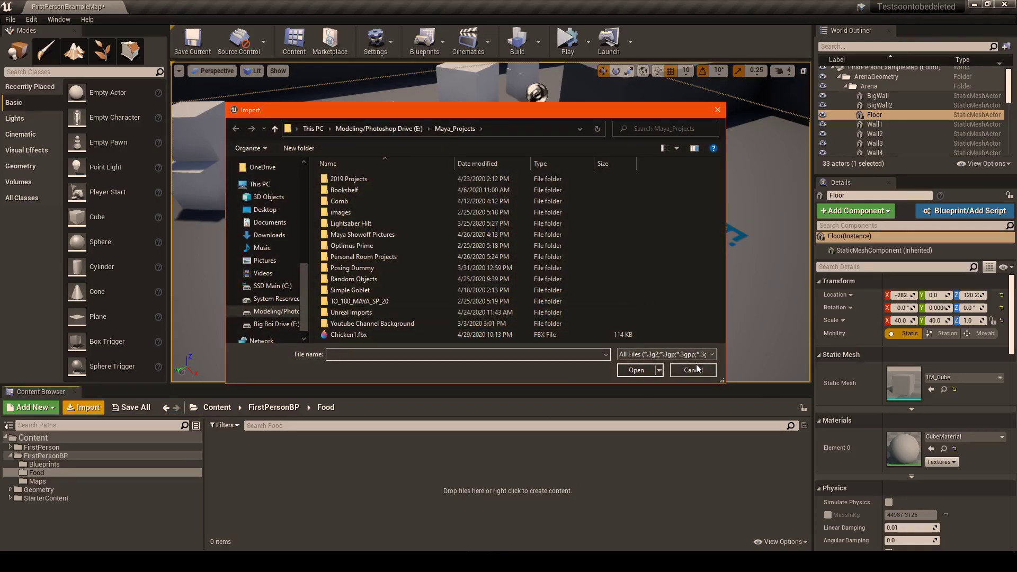
left_click(693, 370)
left_click(83, 408)
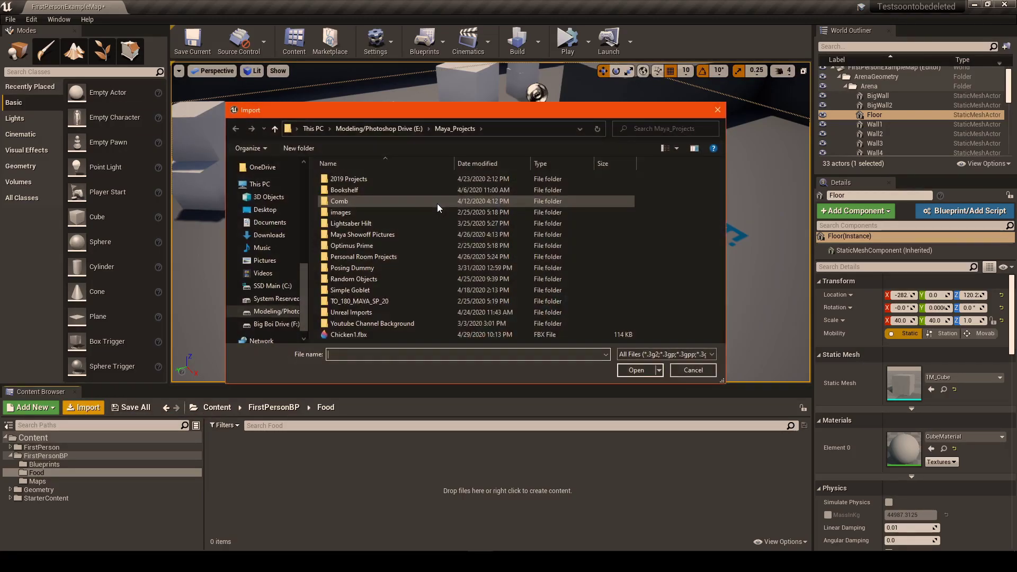
double_click(355, 335)
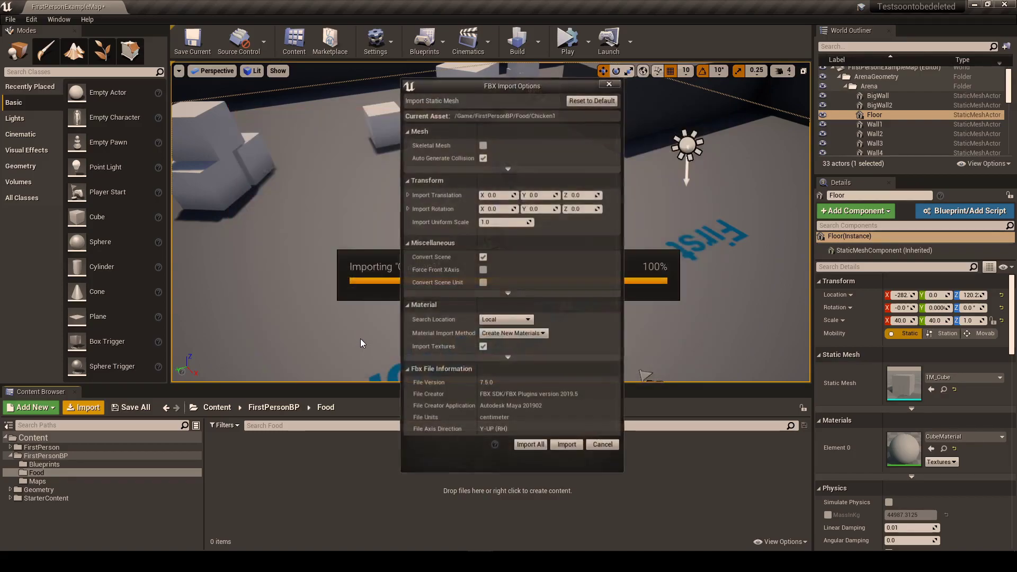
left_click(530, 444)
left_click(761, 121)
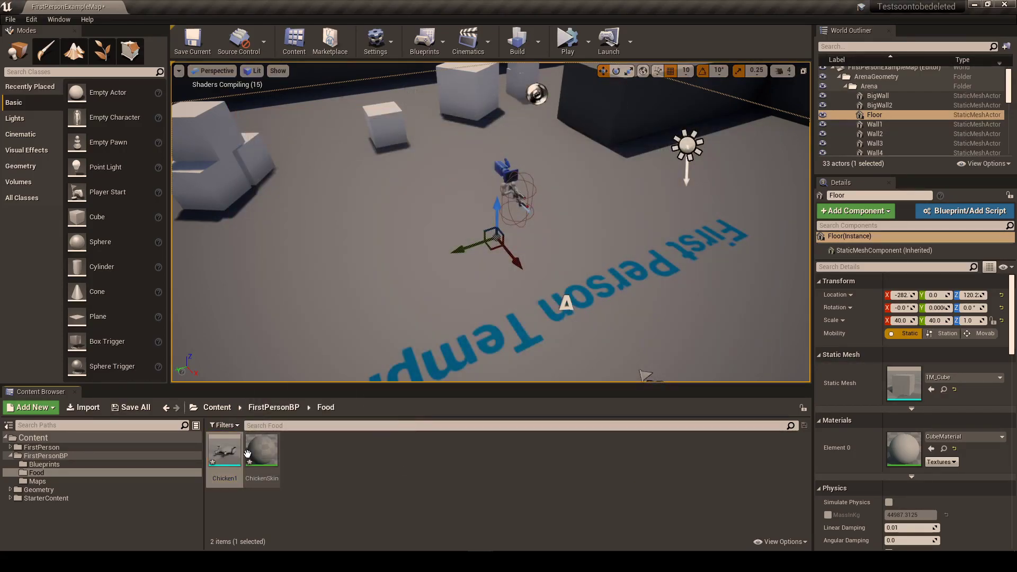
Place the Chicken1 mesh on the level floor near the template text and raise it to a Z location of 210.
right_click_drag(548, 279, 201, 249)
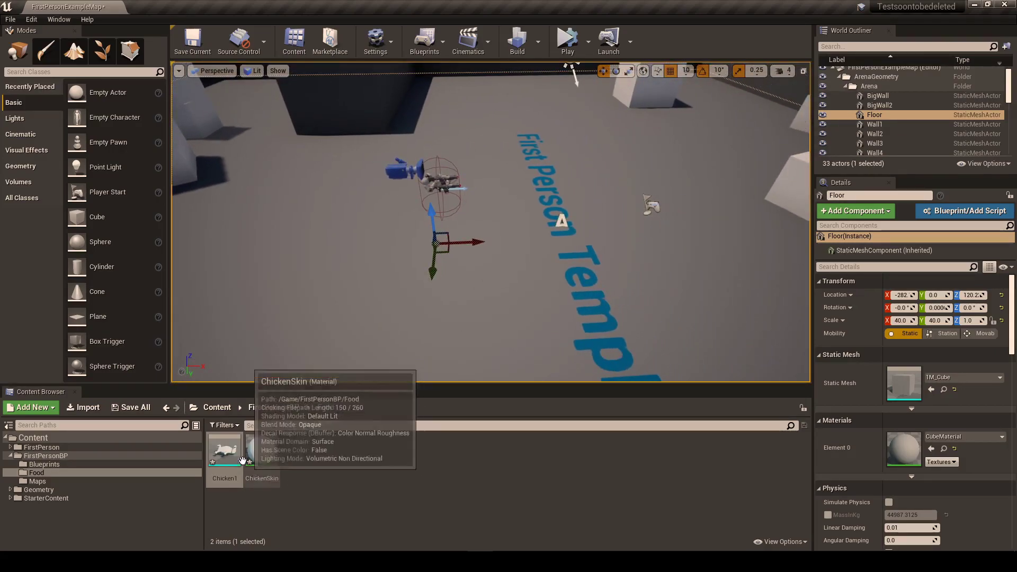
left_click_drag(225, 450, 535, 282)
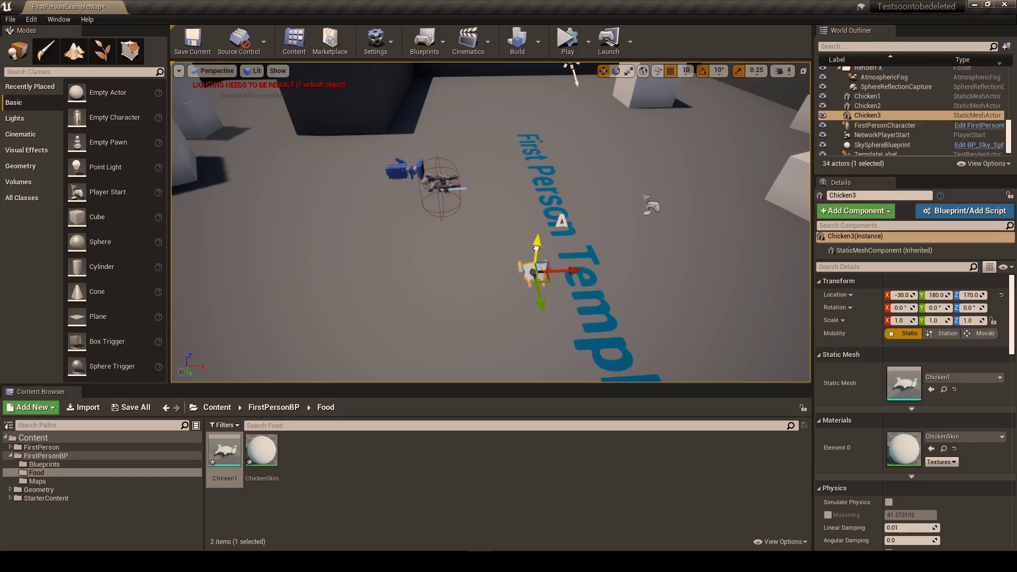
left_click_drag(537, 247, 499, 262)
Check the Food folder's contents and examine the placed chicken in the level from different angles.
left_click(274, 407)
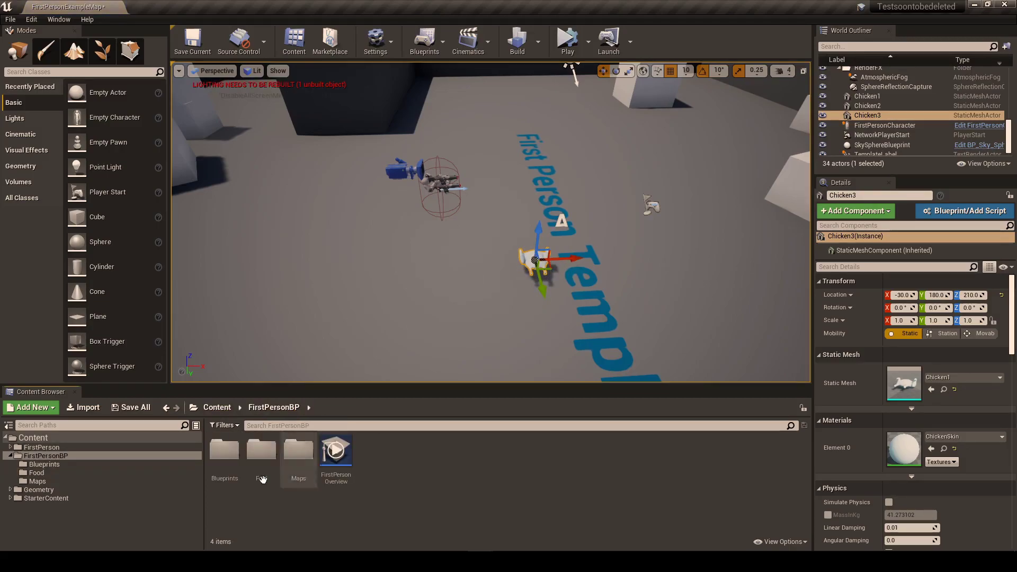
double_click(262, 453)
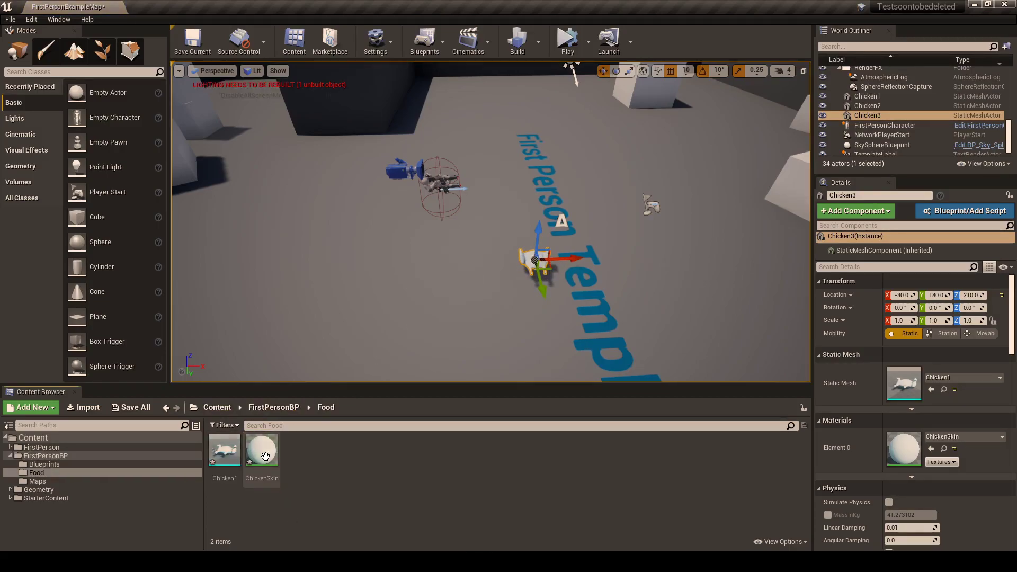
right_click_drag(402, 285, 501, 281)
right_click_drag(441, 291, 464, 310)
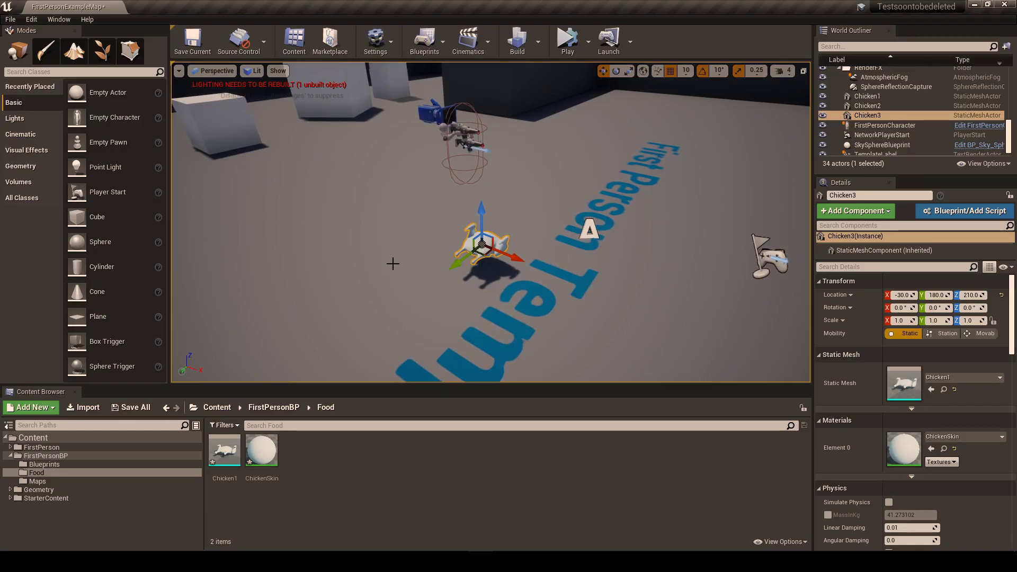
key("w")
mouse_move(540, 222)
right_mouse_down()
mouse_move(522, 260)
mouse_move(532, 246)
mouse_move(527, 223)
right_mouse_up()
key("s")
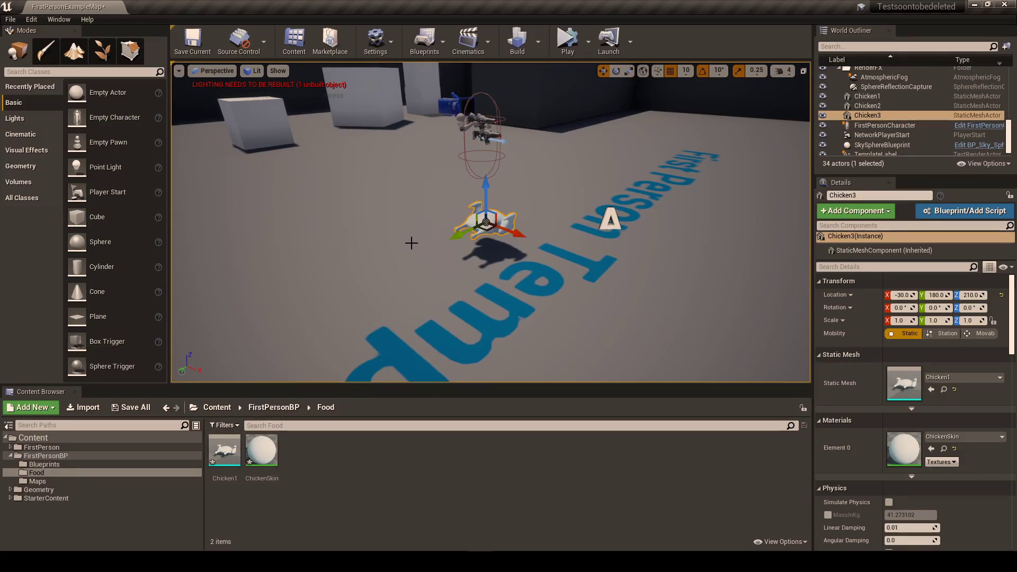
Open the ChickenSkin material for editing and dock its editor beside the level's tab.
double_click(262, 451)
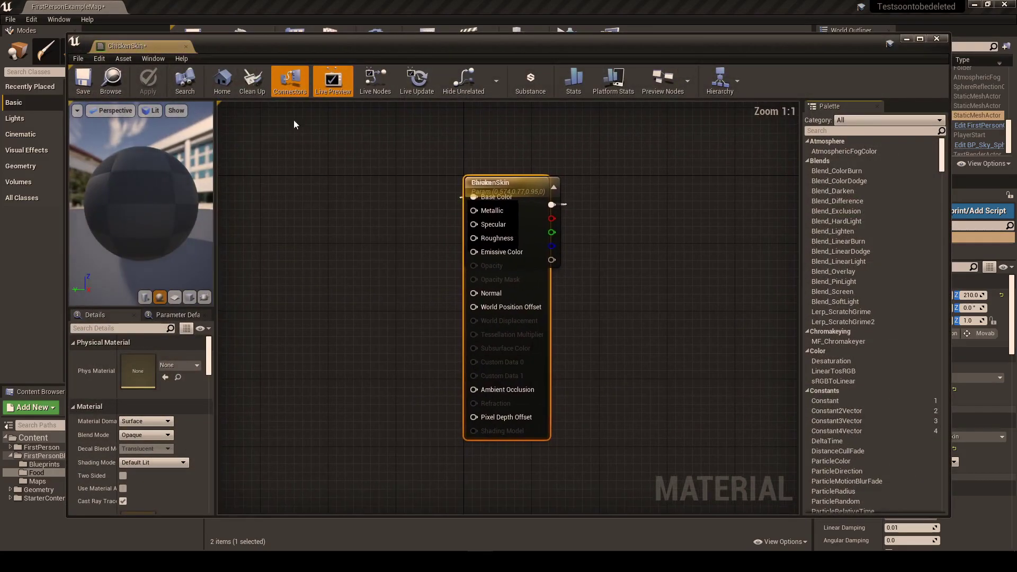
left_click_drag(147, 48, 159, 8)
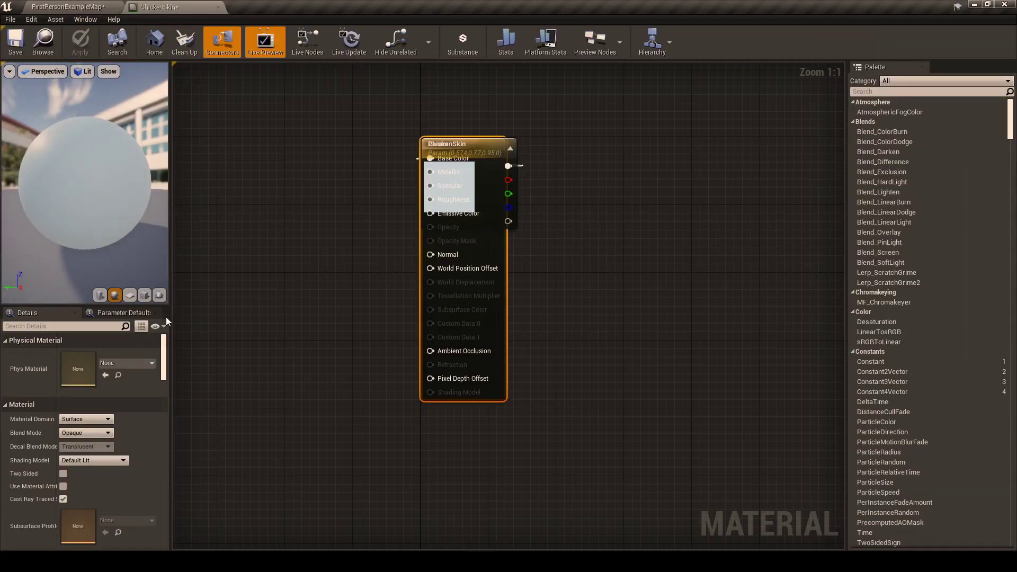
mouse_move(577, 192)
left_mouse_down()
mouse_move(505, 195)
mouse_move(588, 202)
left_mouse_up()
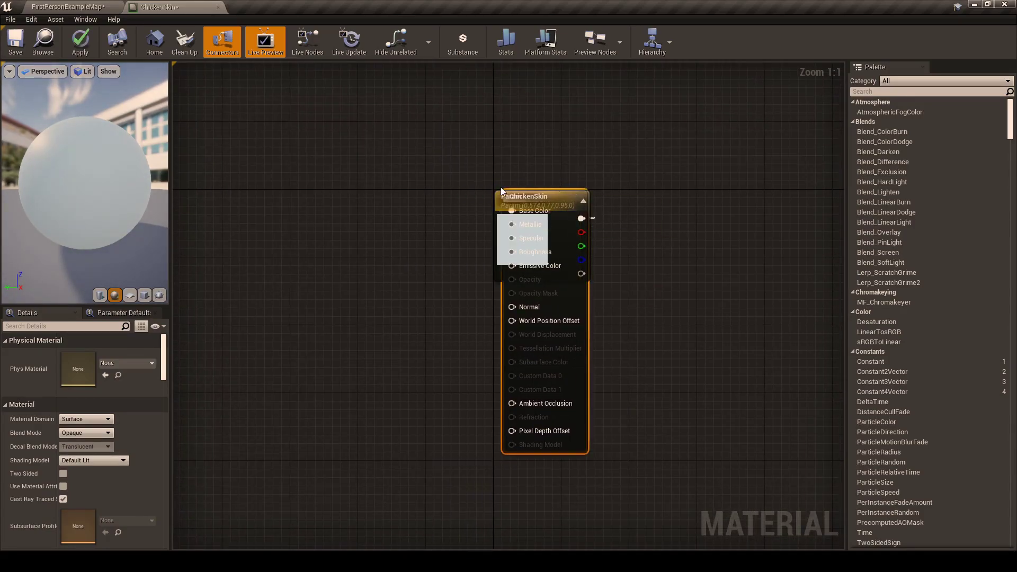
Move the Param color node off the ChickenSkin result node and delete it.
left_click_drag(502, 194, 347, 195)
right_click_drag(428, 145, 502, 196)
right_click_drag(395, 424, 339, 374)
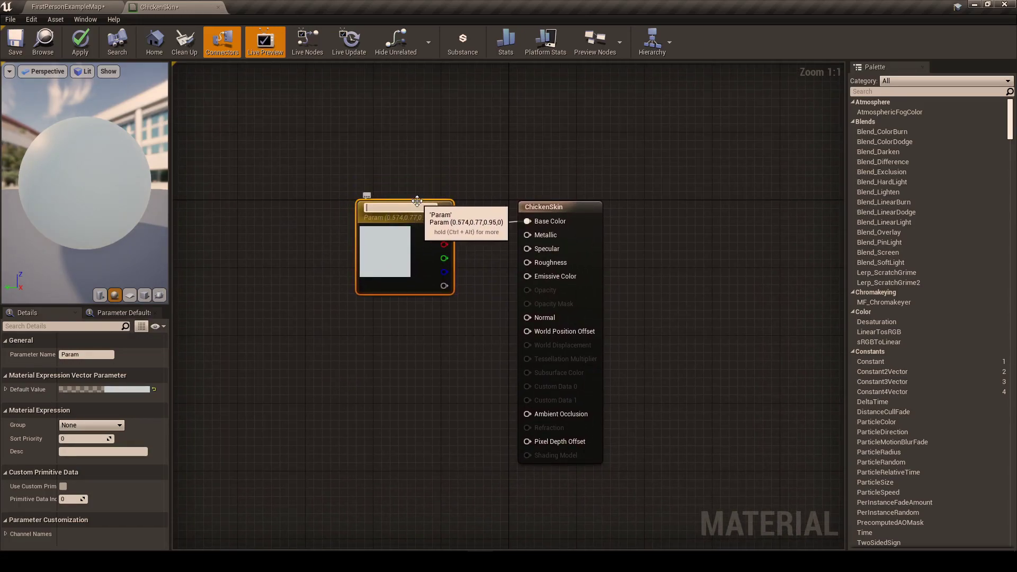
key("Delete")
Add a Texture Sample node to the material graph and position it beside the ChickenSkin result node.
right_click(373, 226)
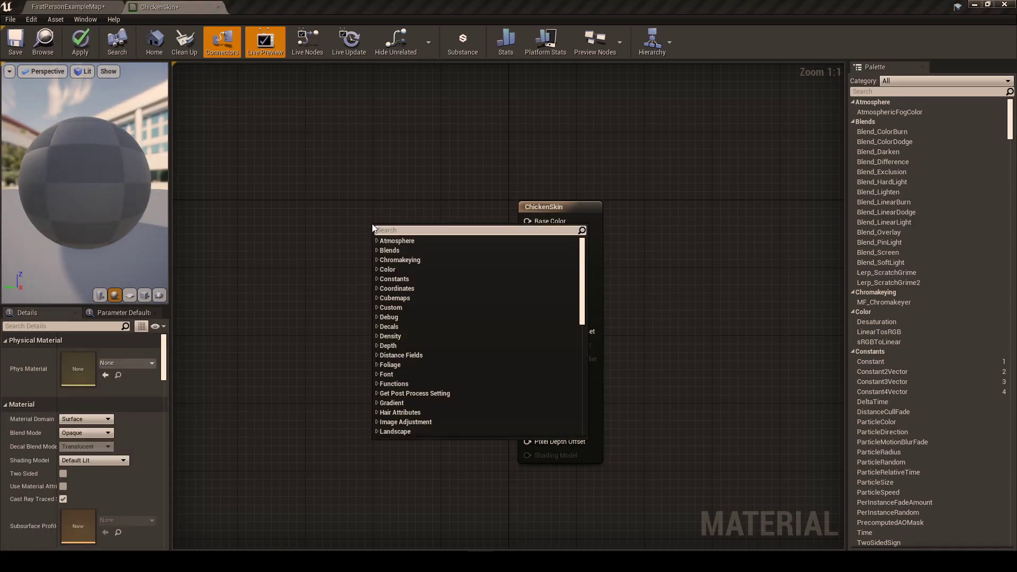
type("texture sample")
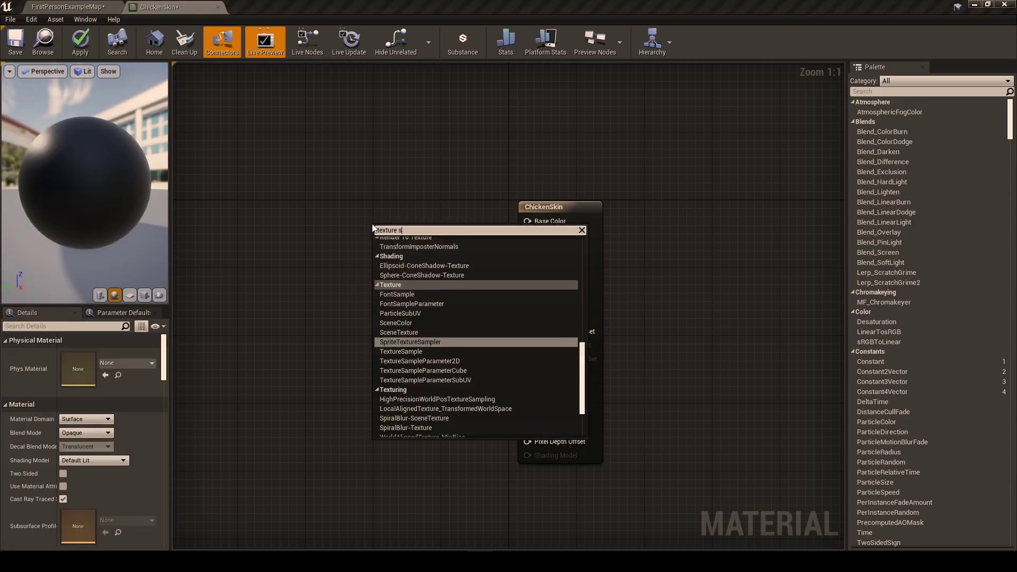
left_click(387, 355)
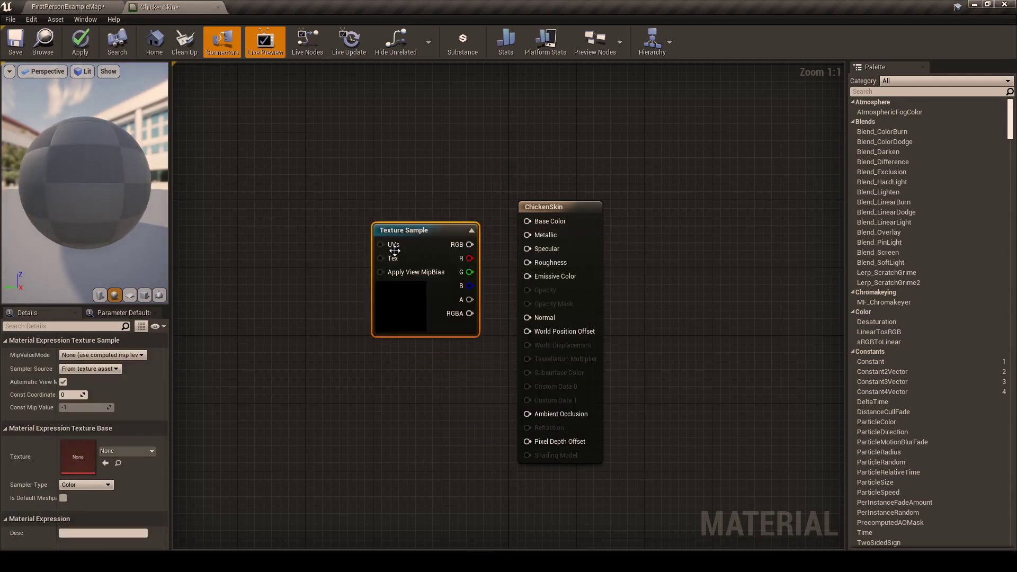
left_click_drag(407, 225, 390, 202)
right_click_drag(415, 122, 421, 146)
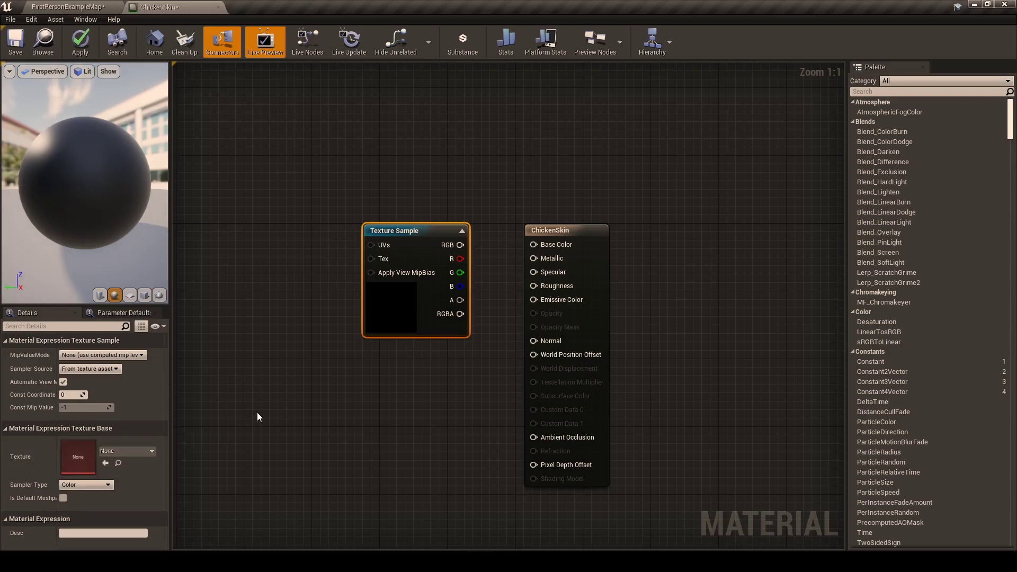
right_click_drag(257, 417, 234, 421)
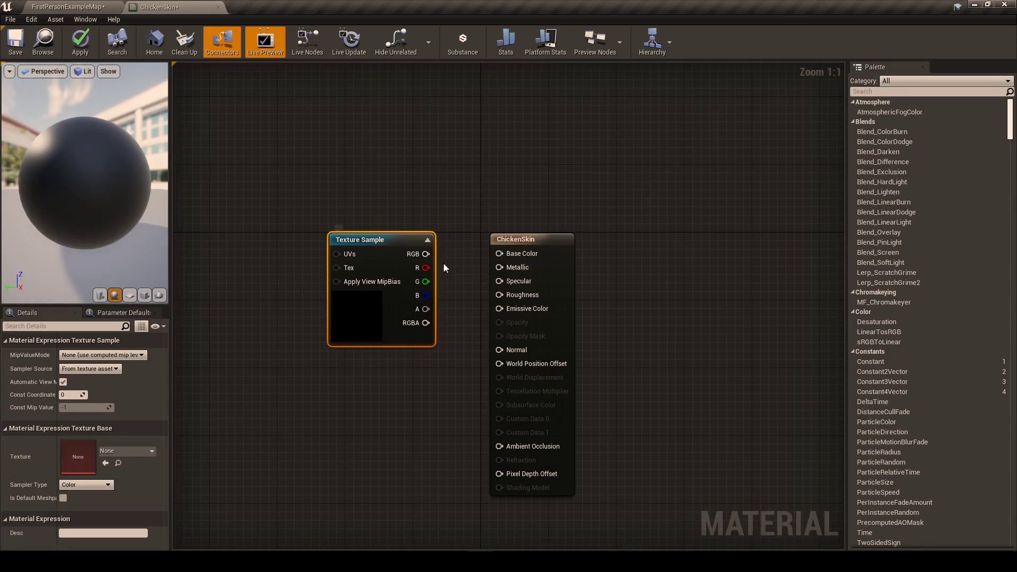
Import the Chicken_UVNew texture from the TO_180_MAYA_SP_20 project's sourceimages folder into the Food folder.
left_click(66, 6)
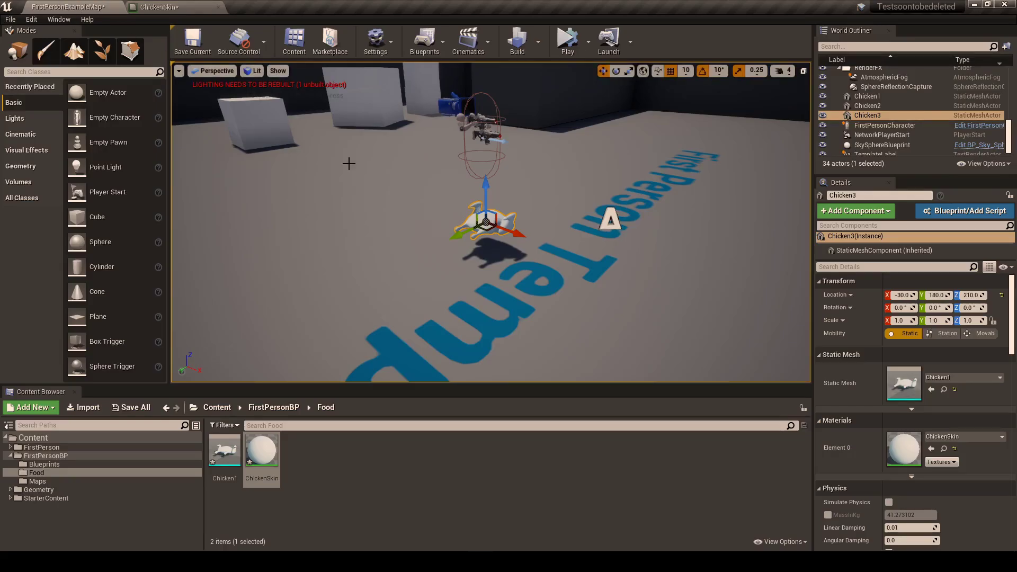
double_click(262, 451)
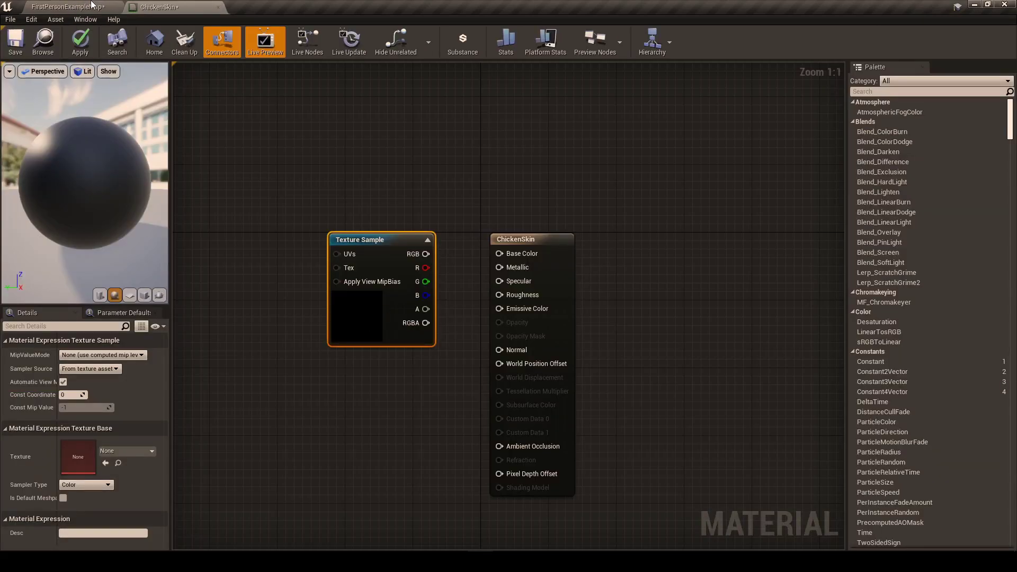
left_click(91, 5)
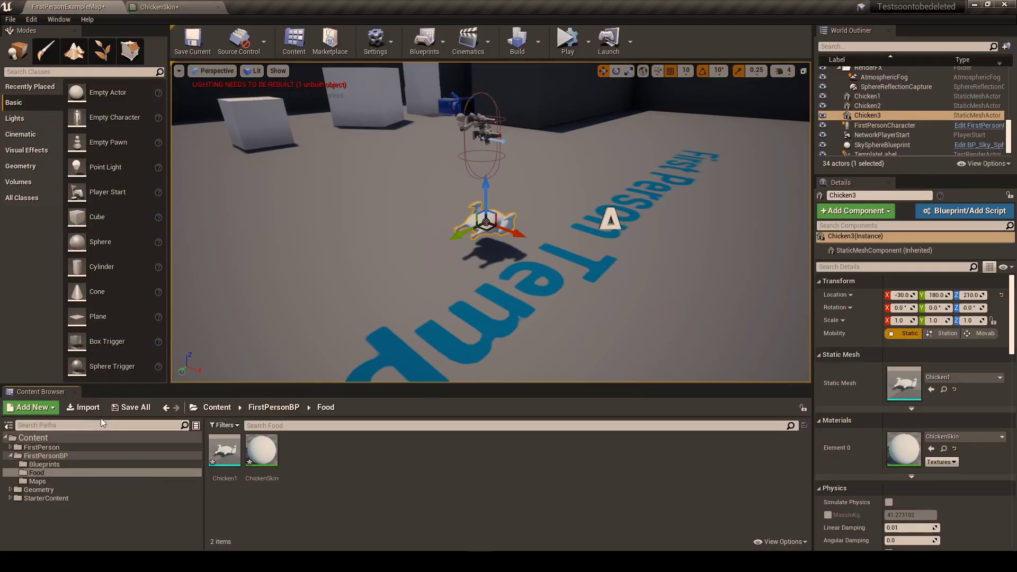
left_click(83, 408)
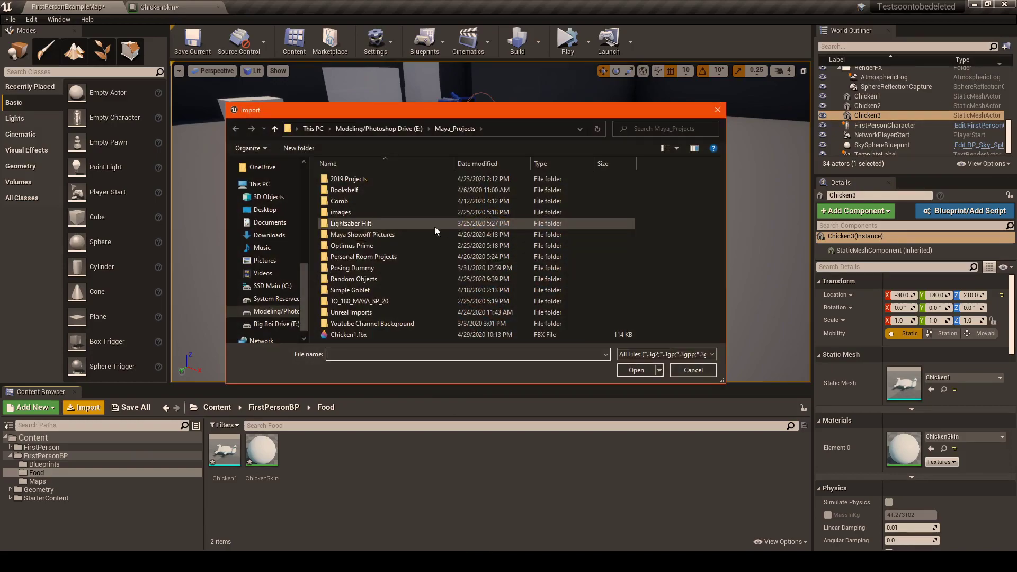
double_click(371, 301)
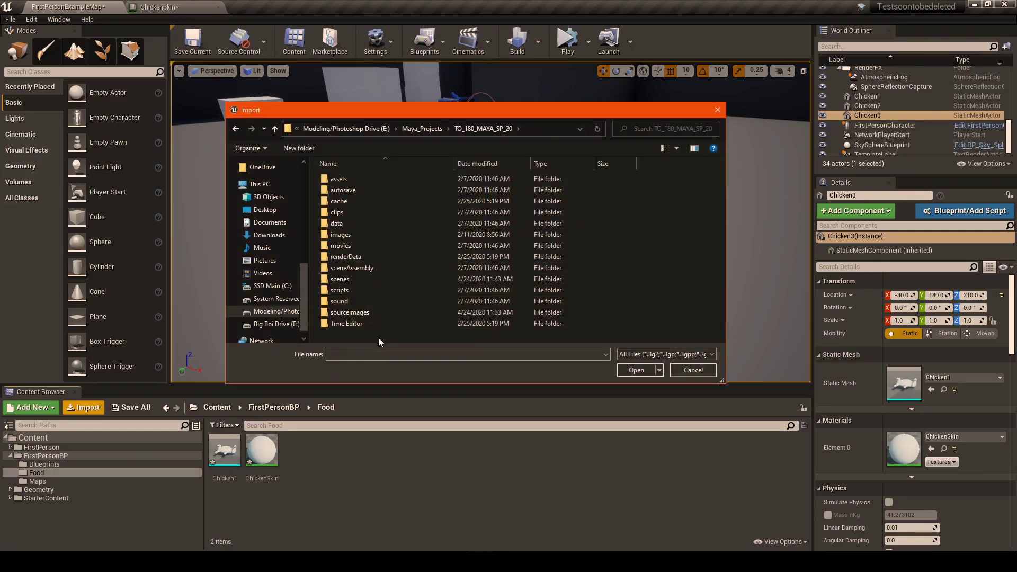
double_click(367, 313)
double_click(348, 268)
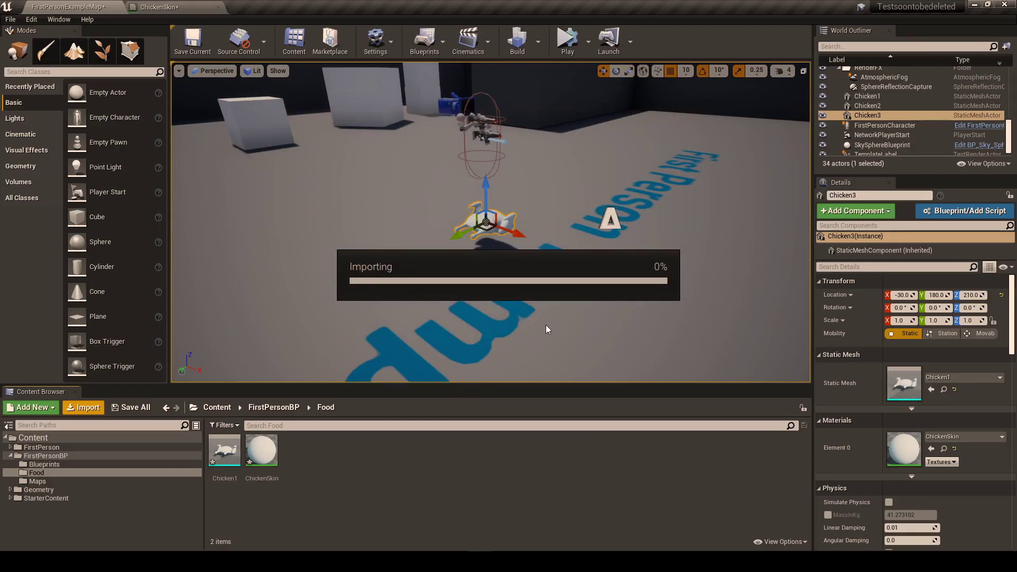
Import the Chicken_UVNormalMap texture into the Food folder and accept it as a normal map.
left_click(83, 407)
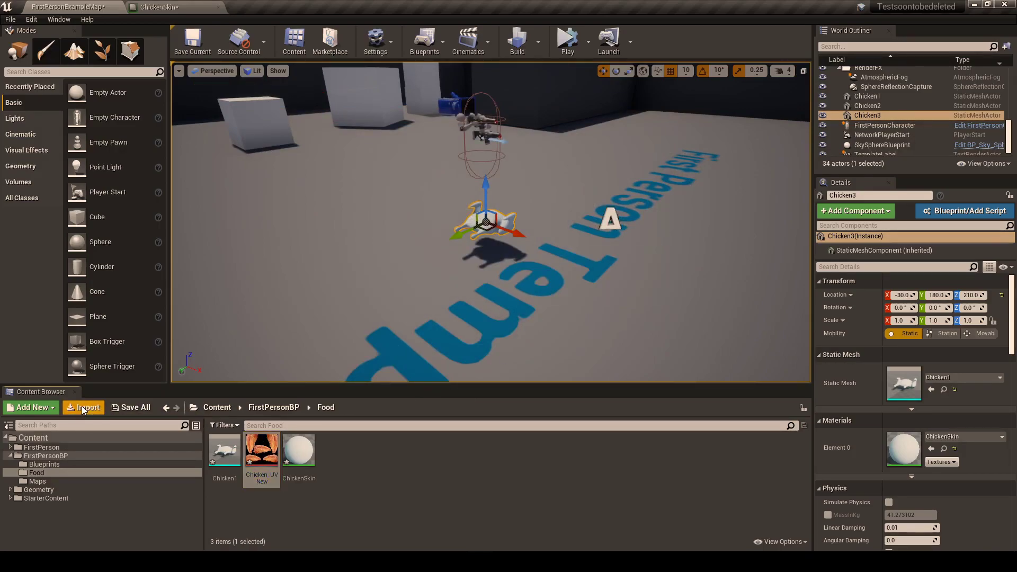
double_click(520, 256)
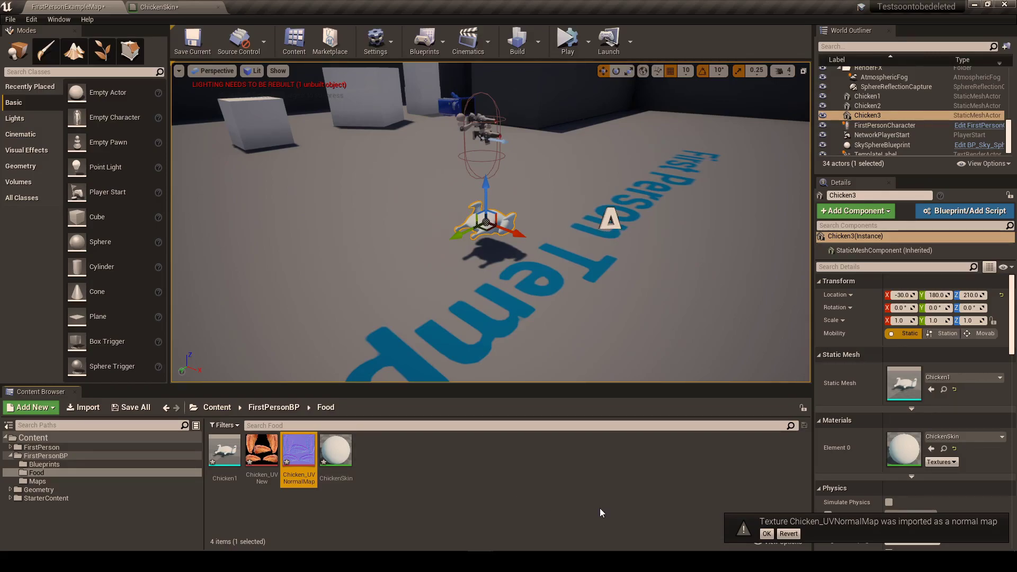
left_click(766, 535)
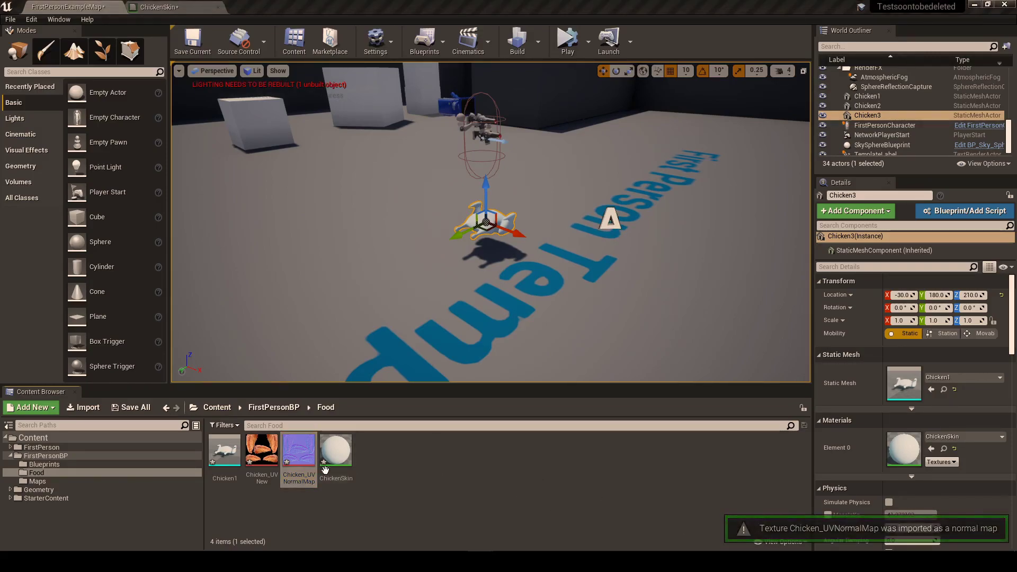
left_click(420, 503)
left_click(223, 456)
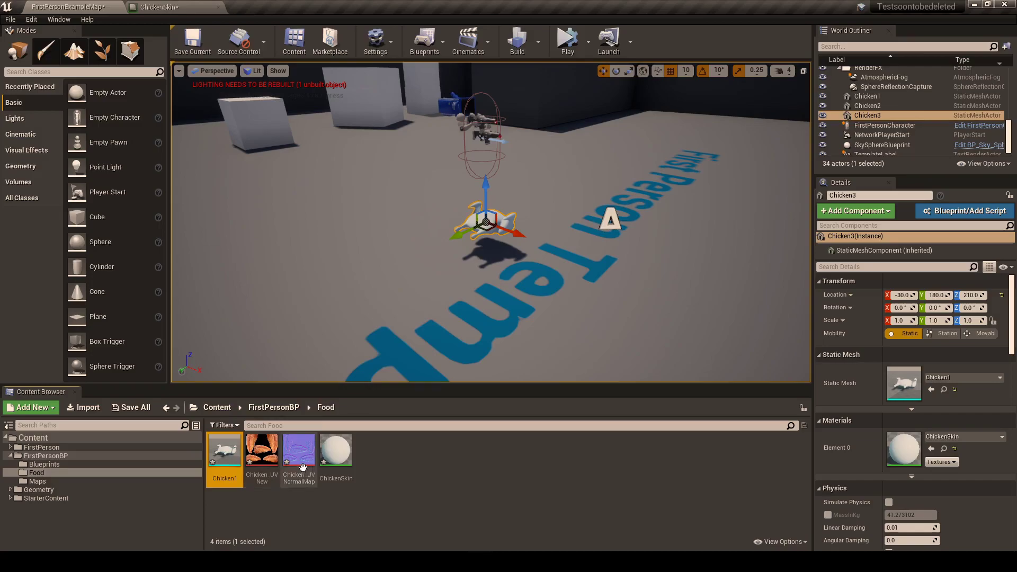
left_click(294, 466)
left_click(265, 459)
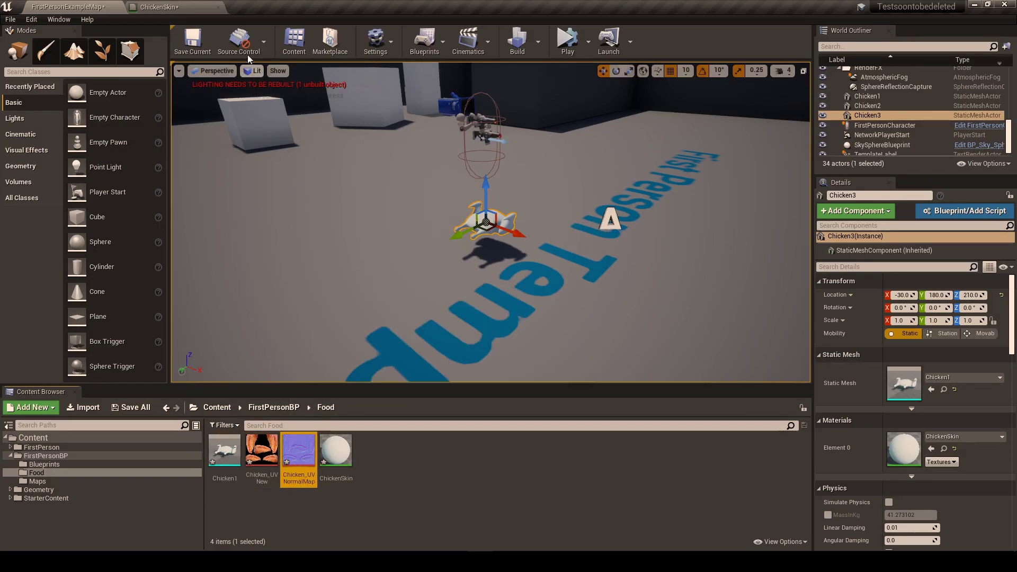
Return to the ChickenSkin material and duplicate the Texture Sample node, placing the copy below the original.
left_click(175, 6)
right_click_drag(309, 403, 327, 378)
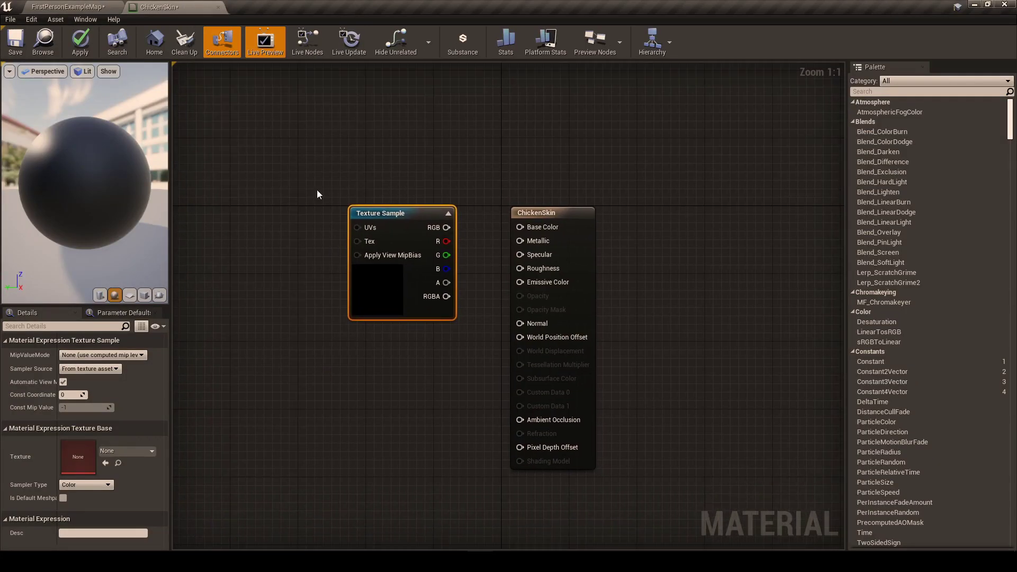
right_click_drag(369, 467, 368, 425)
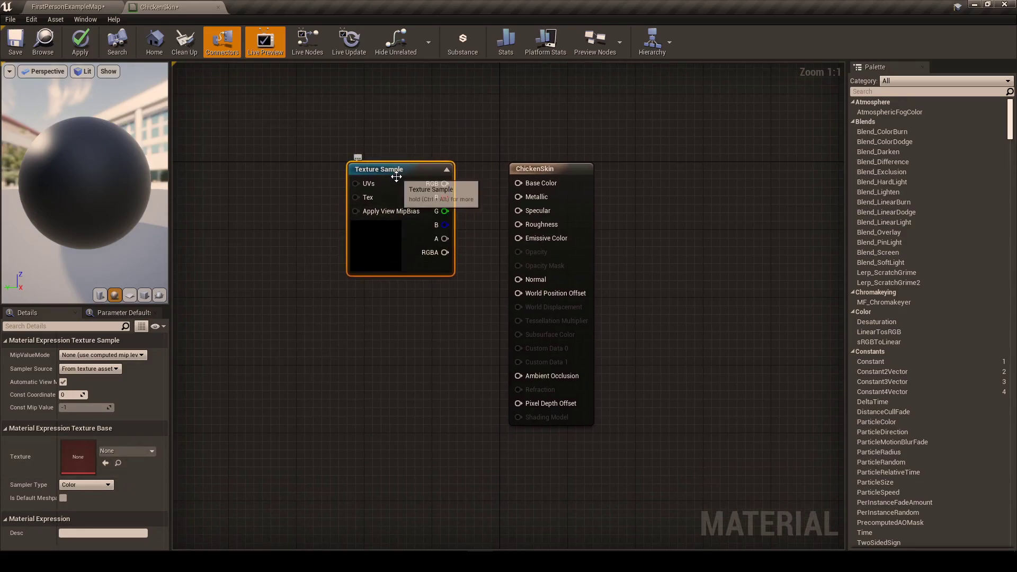
key("ctrl+c")
key("ctrl+v")
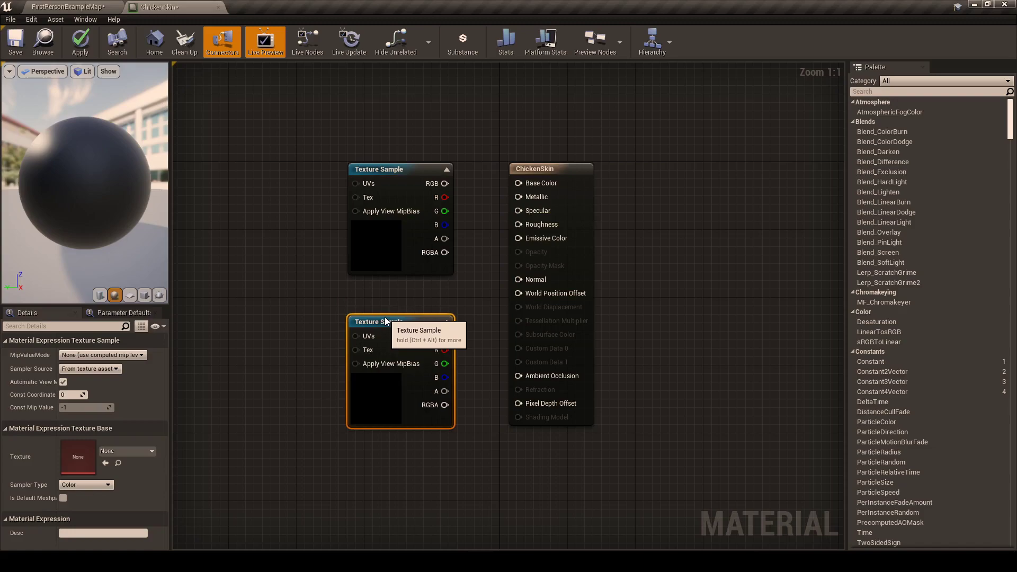
left_click(362, 132)
right_click_drag(409, 129, 382, 113)
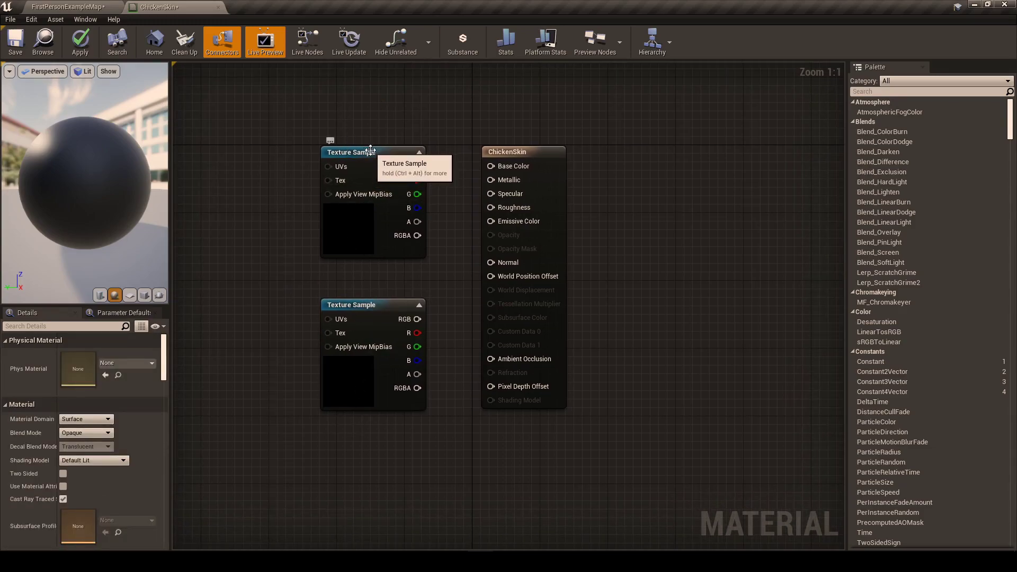
Assign the Chicken_UVNew texture to the upper Texture Sample node.
left_click(368, 152)
left_click(361, 328)
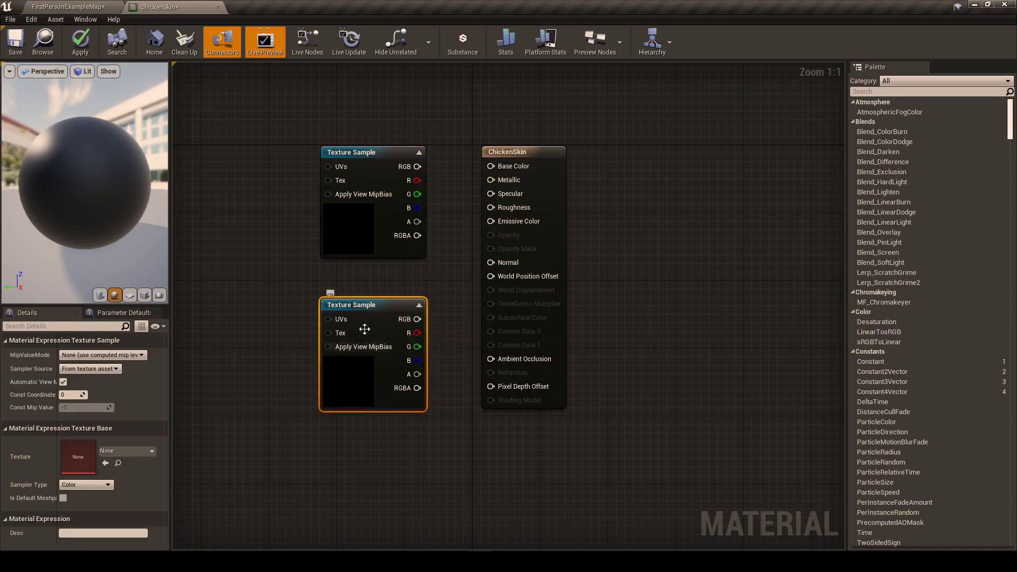
left_click(369, 165)
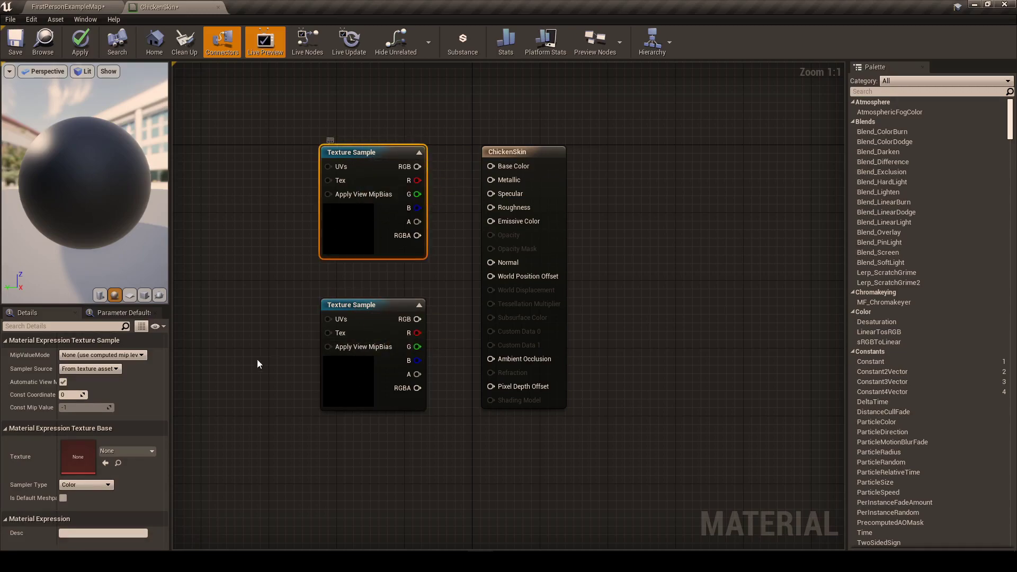
left_click(139, 453)
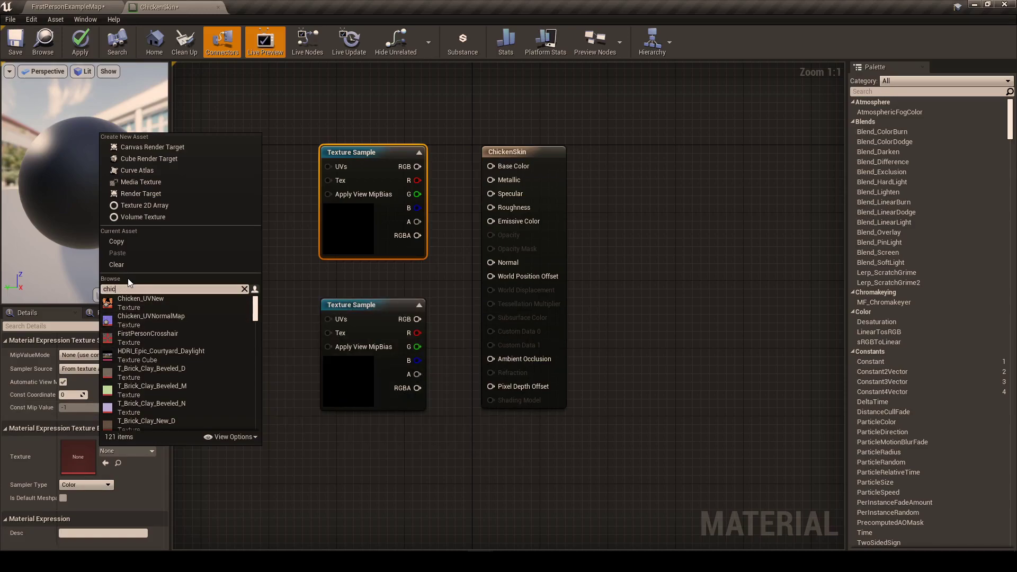
type("chicken")
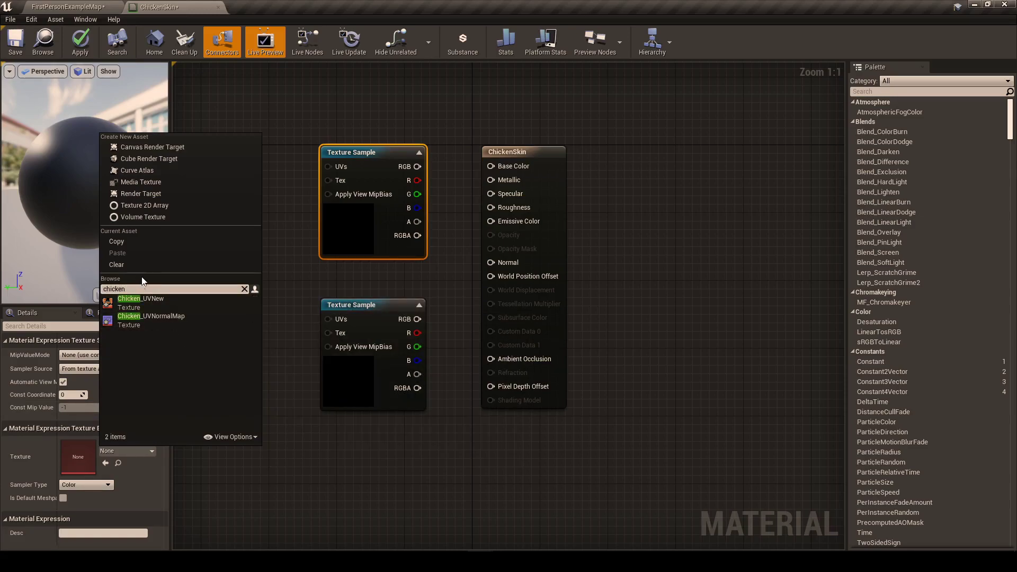
left_click(174, 305)
right_click_drag(224, 255, 253, 275)
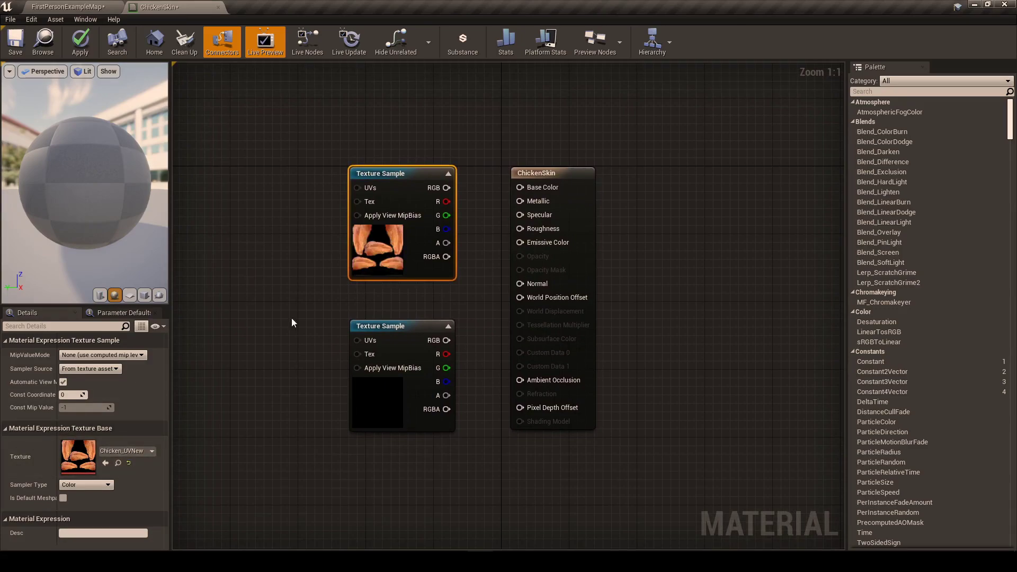
Assign the Chicken_UVNormalMap texture to the lower Texture Sample node.
left_click(412, 326)
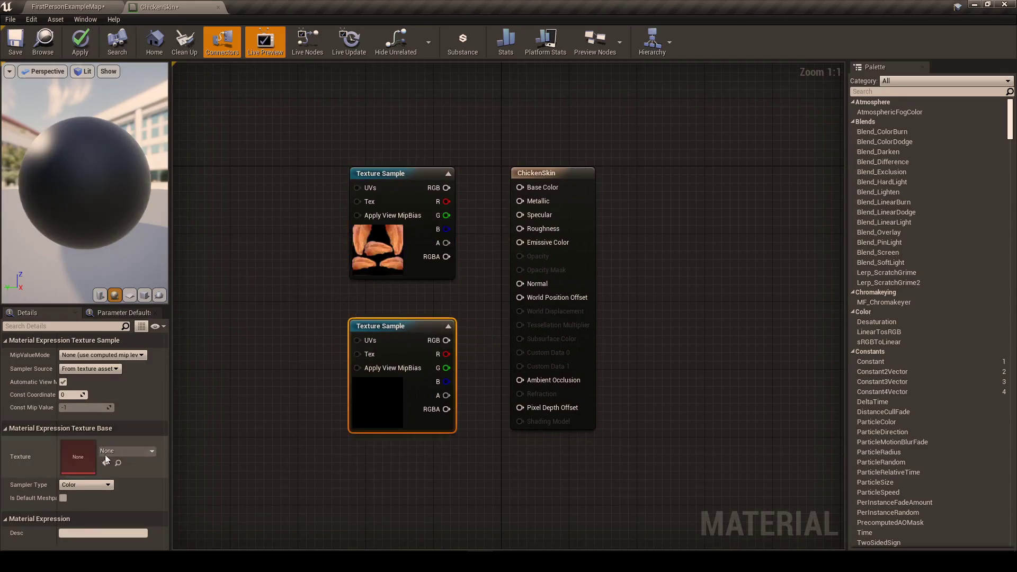
left_click(130, 451)
type("uv")
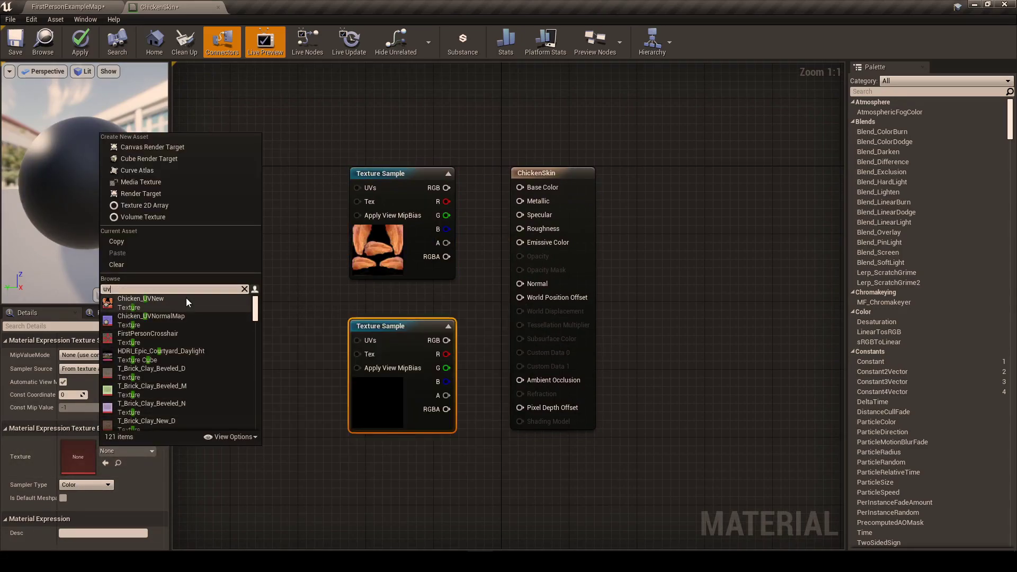
type("norma")
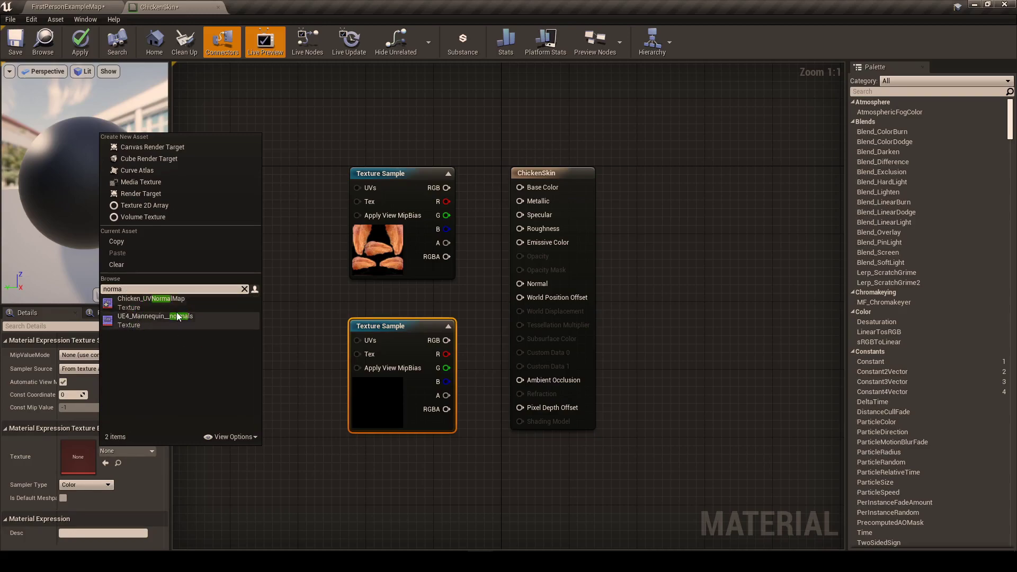
left_click(185, 306)
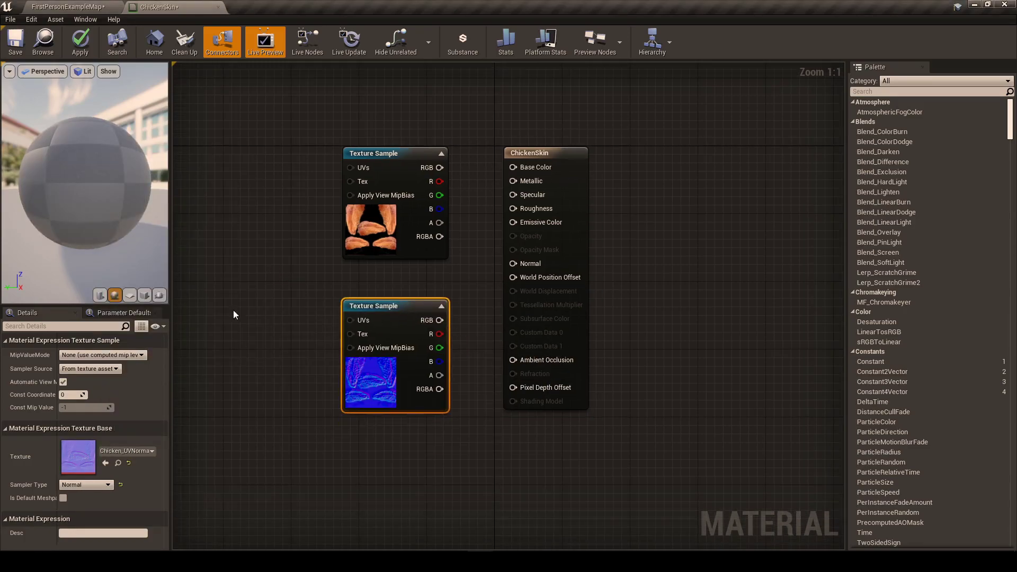
right_click_drag(288, 314, 287, 335)
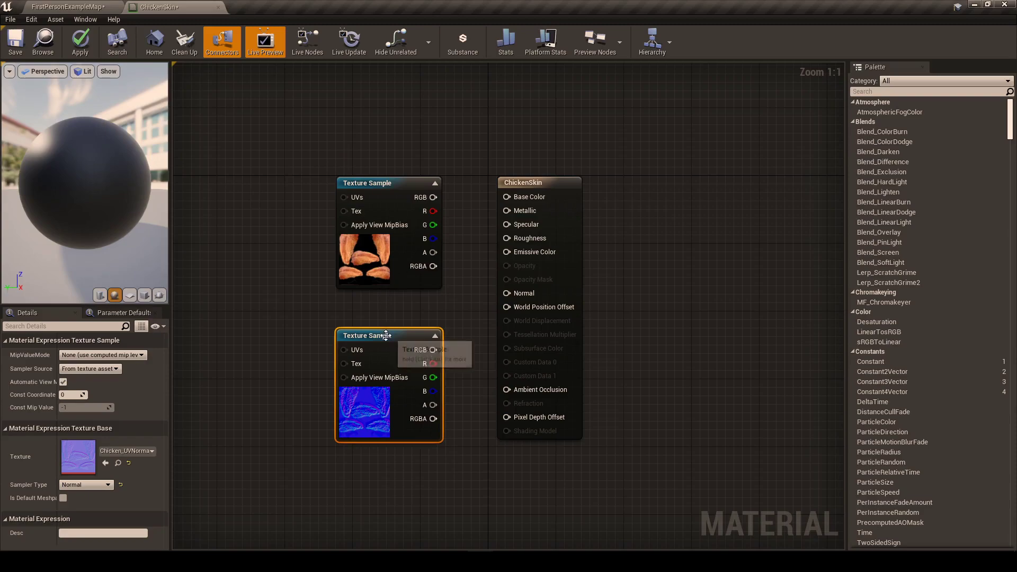
Shift the normal map node slightly, then connect the Chicken_UVNew node's RGB output to the material's Base Color.
left_click_drag(386, 336, 394, 327)
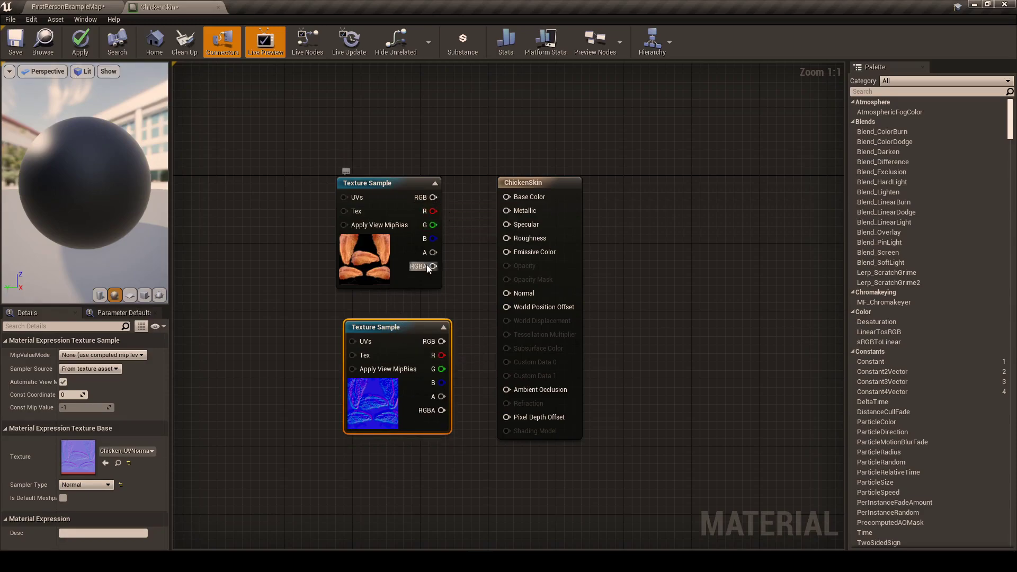
left_click_drag(433, 197, 507, 199)
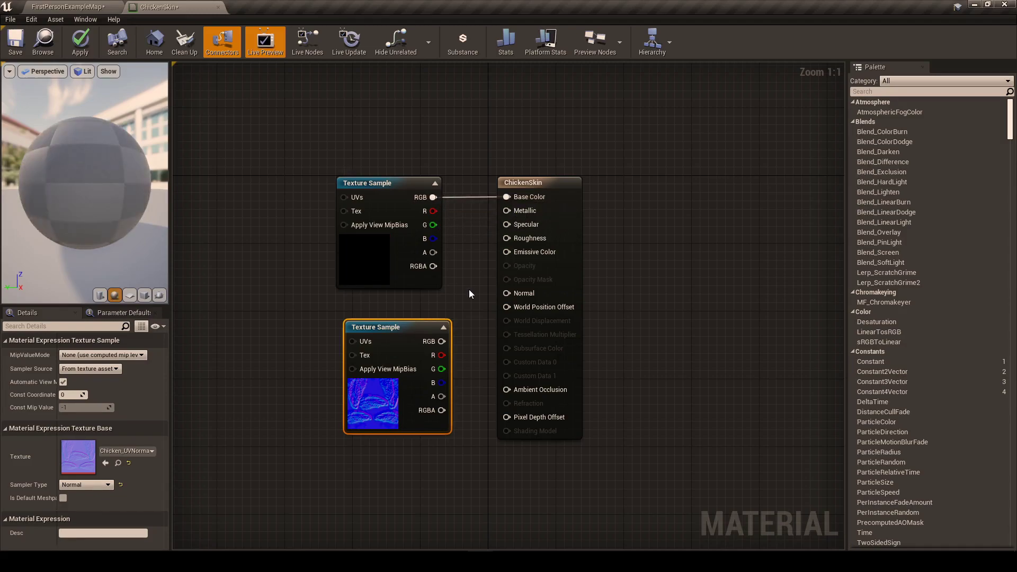
left_click_drag(97, 189, 151, 139)
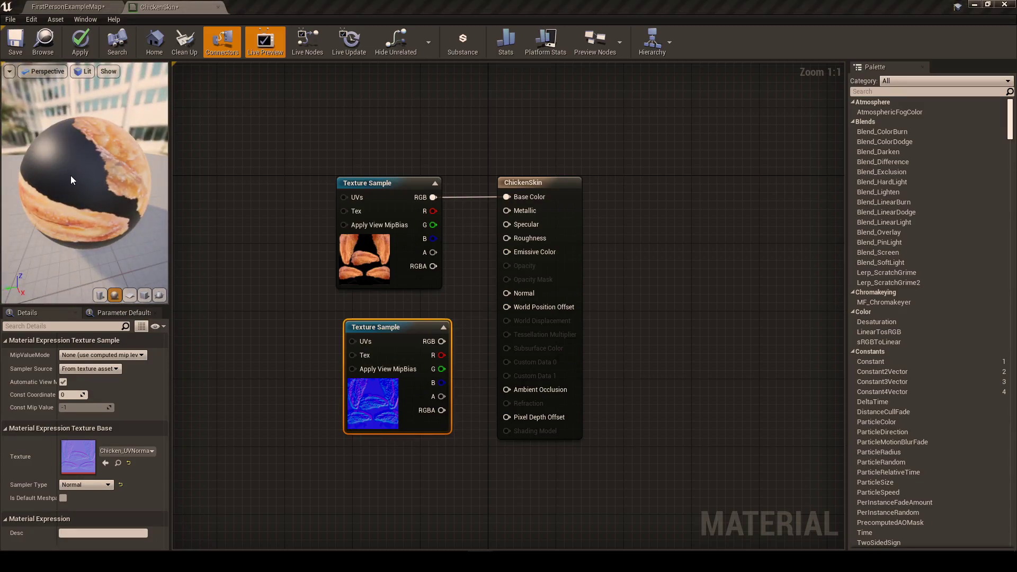
left_click_drag(73, 180, 151, 181)
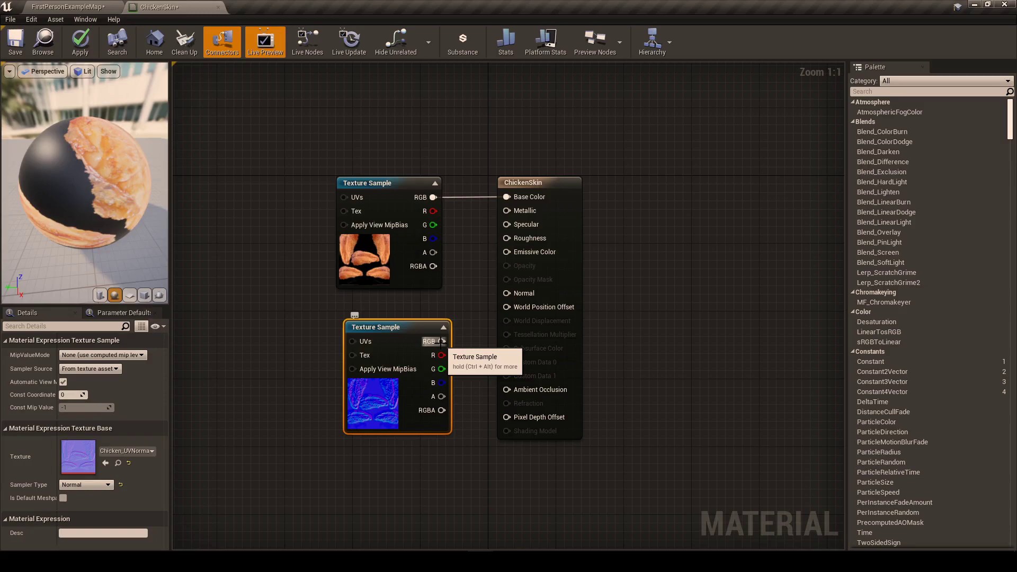
Connect the Chicken_UVNormalMap node's RGB output to the material's Normal input and save the material.
left_click_drag(441, 342, 513, 295)
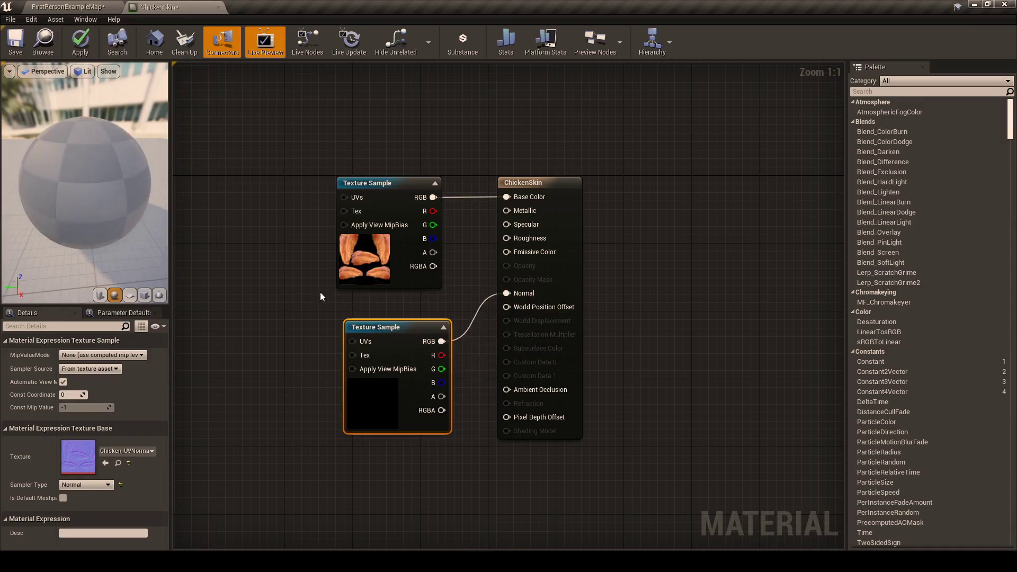
left_click_drag(117, 225, 107, 131)
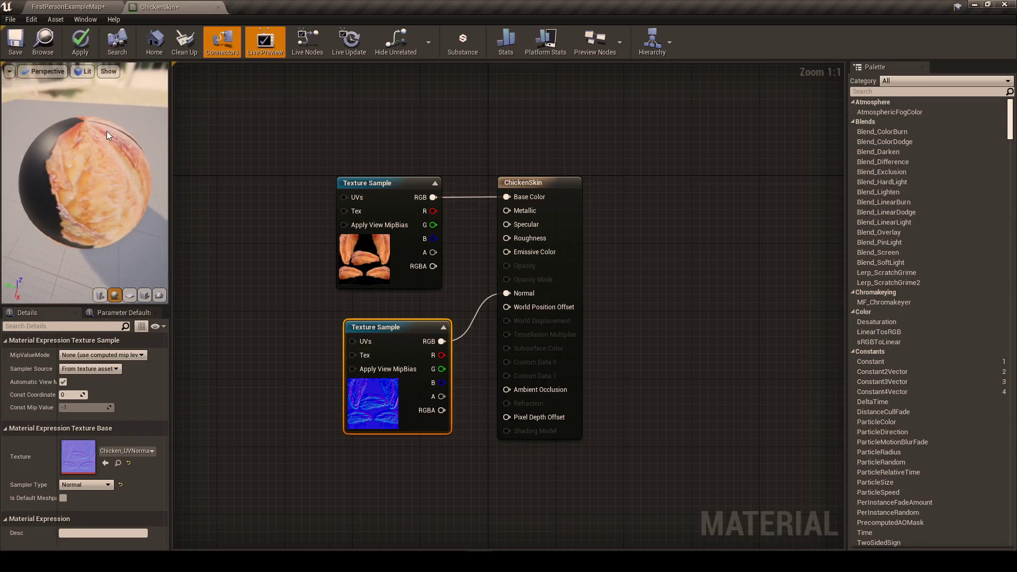
left_click_drag(126, 173, 76, 227)
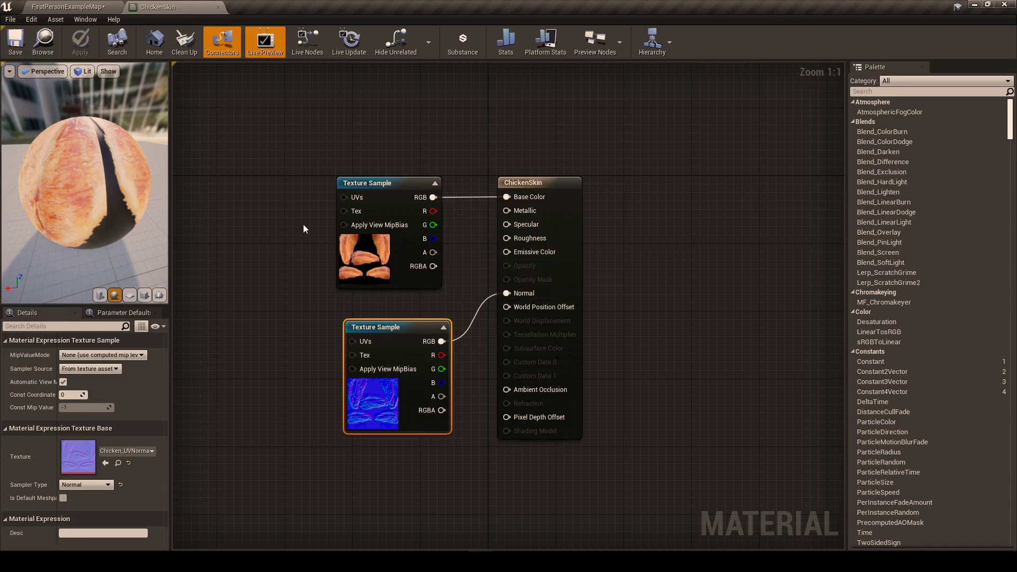
Return to the level, raise the Chicken3 actor to Z 490 and enlarge it to a uniform scale of 9.5.
left_click(80, 6)
right_click_drag(442, 237, 350, 181)
key("w")
key("a")
key("w")
key("s")
key("w")
key("d")
key("s")
key("d")
key("s")
mouse_move(470, 197)
left_mouse_down("alt")
mouse_move(456, 185)
mouse_move(470, 196)
left_mouse_up("alt")
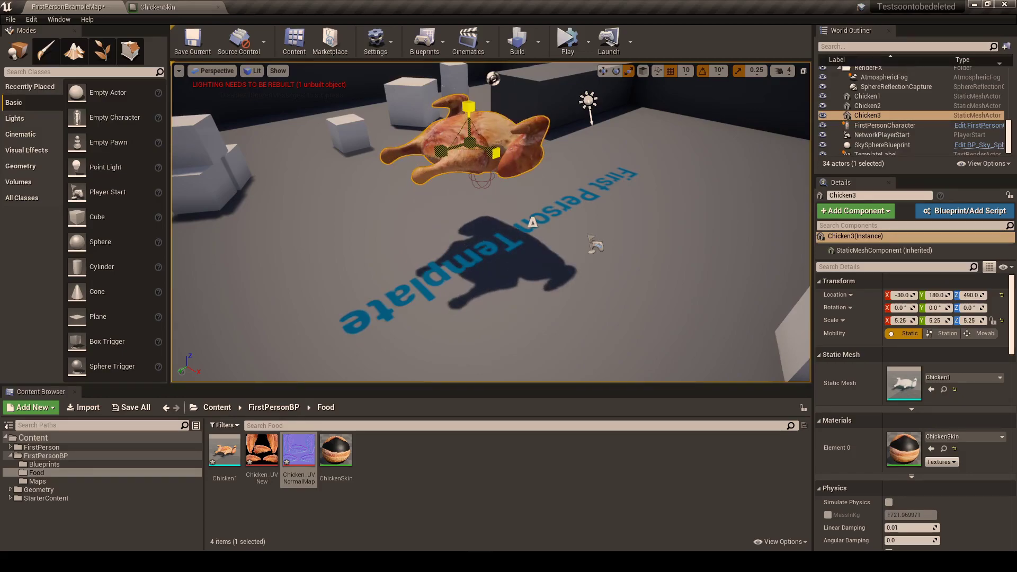
left_click_drag(470, 142, 790, 155)
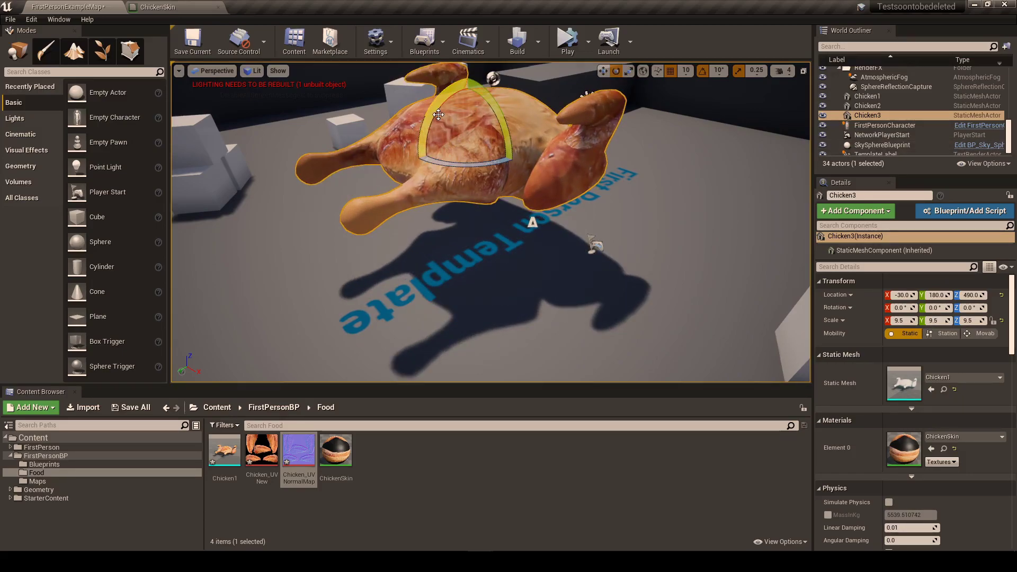
Rotate the enlarged chicken to 50° about the X axis and view its textured surface up close.
left_click_drag(433, 117, 424, 129)
right_click_drag(432, 117, 477, 68)
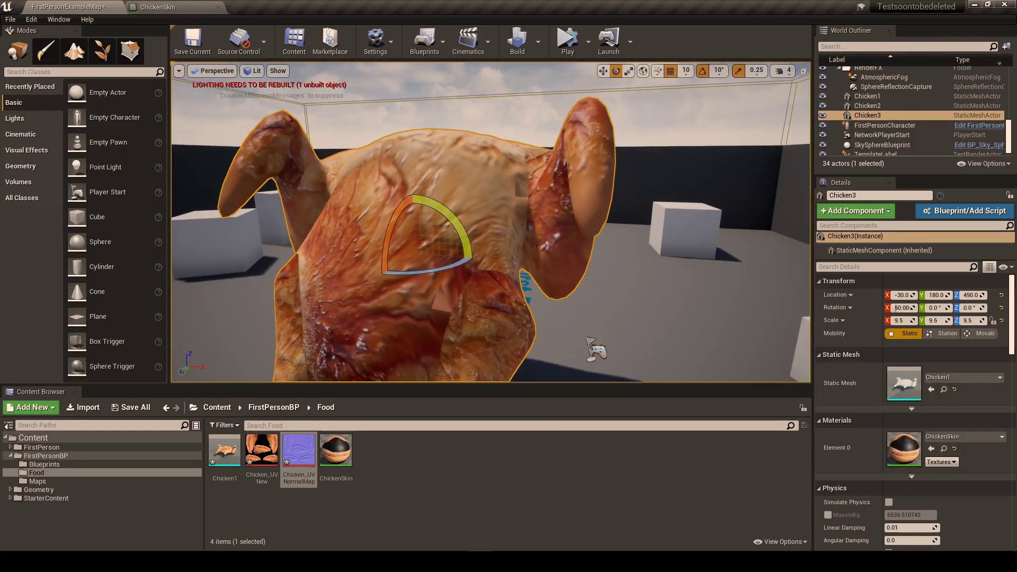